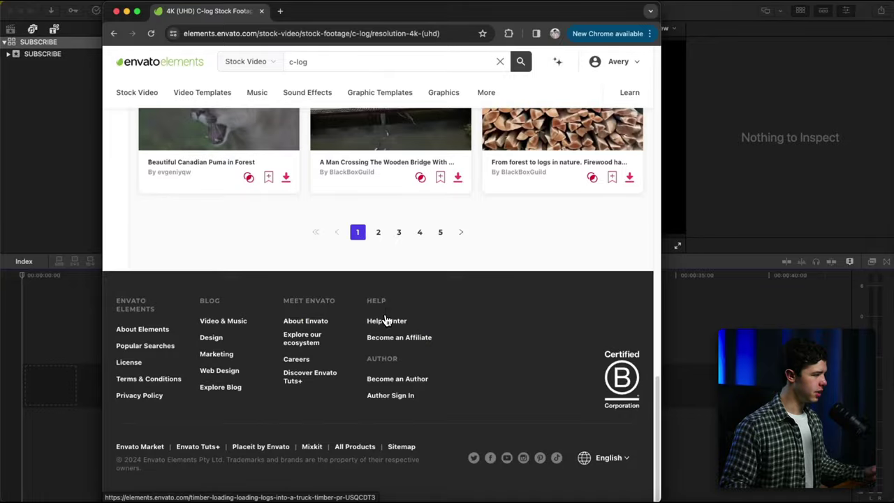
Open the second page of C-log stock footage results and place the wooden forest path clip at the start of the SUBSCRIBE timeline.
{"action": "left_click", "coordinate": [378, 232]}
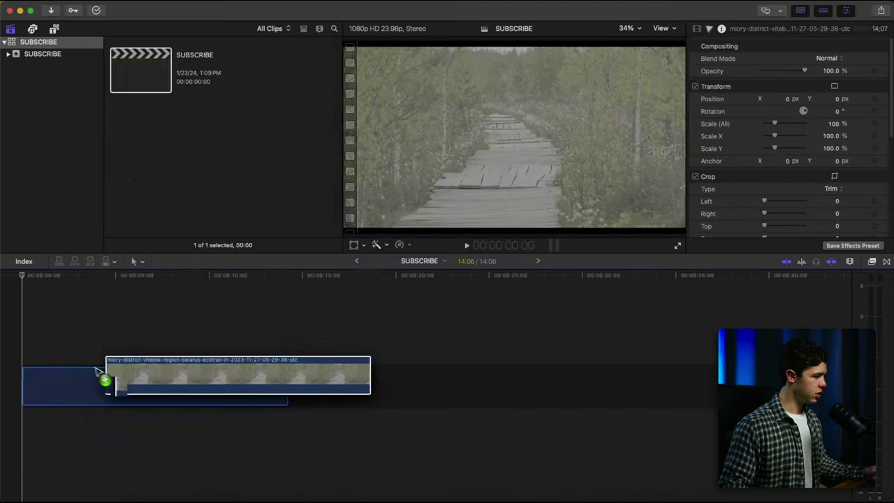
{"action": "left_click_drag", "start_coordinate": [104, 375], "coordinate": [85, 387]}
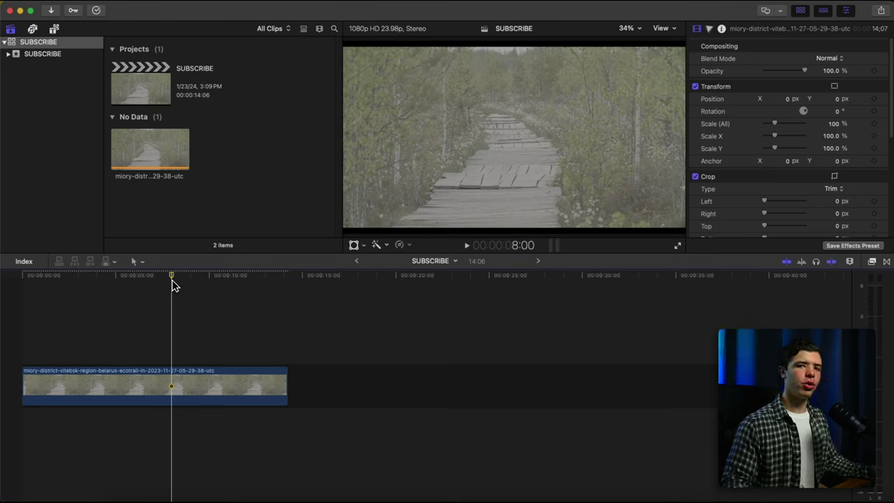
{"action": "key", "text": "Home"}
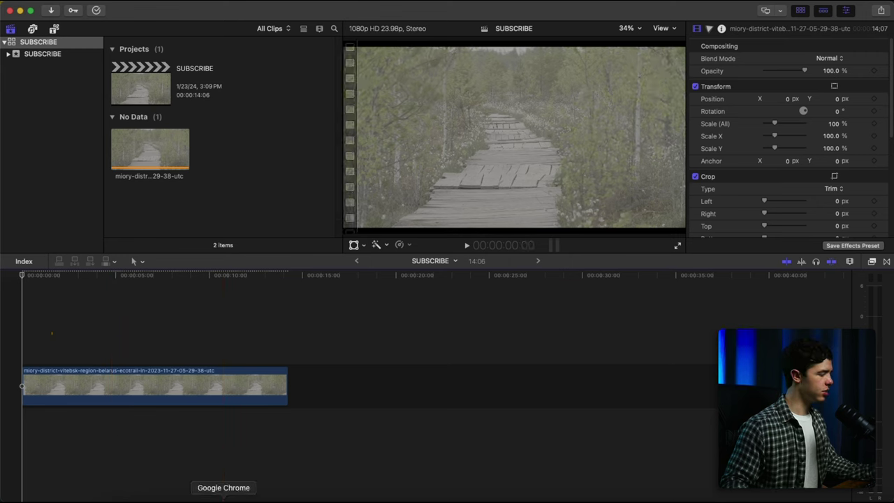
Switch to Chrome and audition several Wind Forest sound effects on Artlist.
{"action": "left_click", "coordinate": [224, 495]}
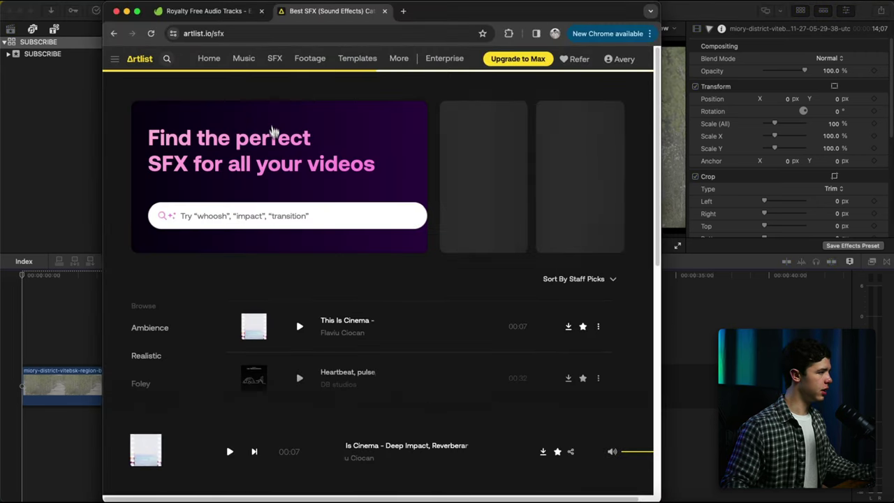
{"action": "left_click", "coordinate": [74, 318]}
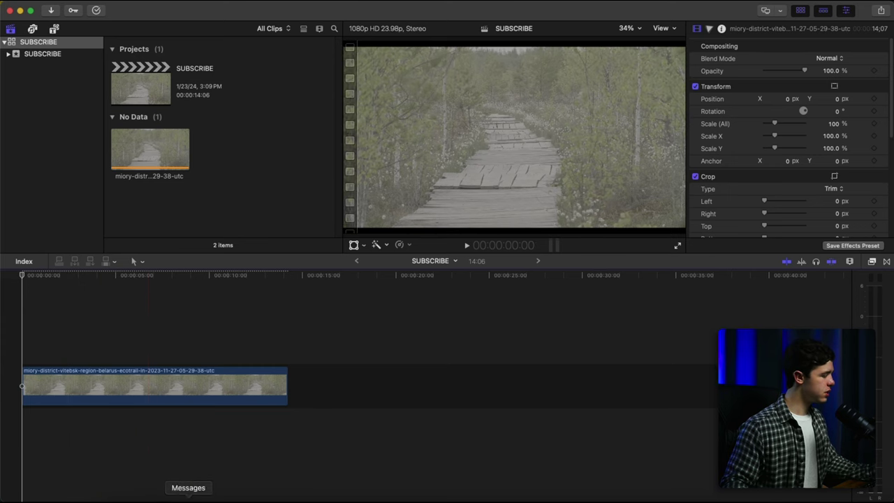
{"action": "left_click", "coordinate": [223, 494]}
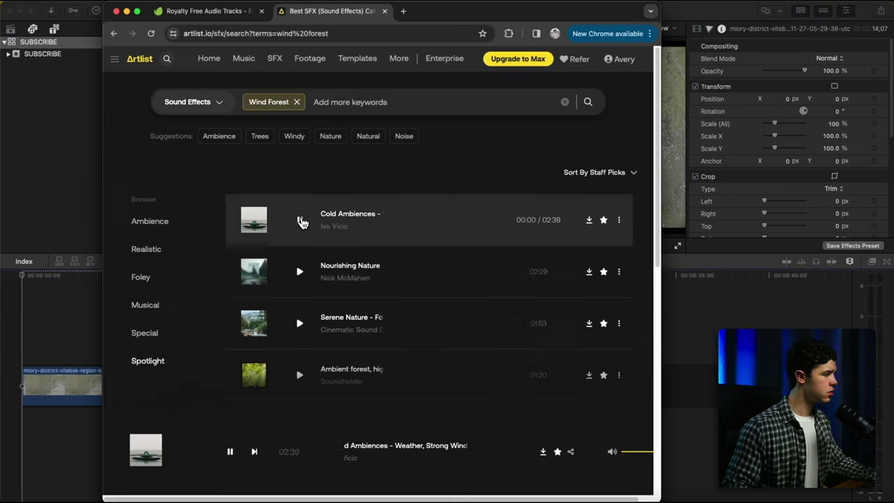
{"action": "left_click", "coordinate": [297, 272]}
{"action": "left_click", "coordinate": [297, 273]}
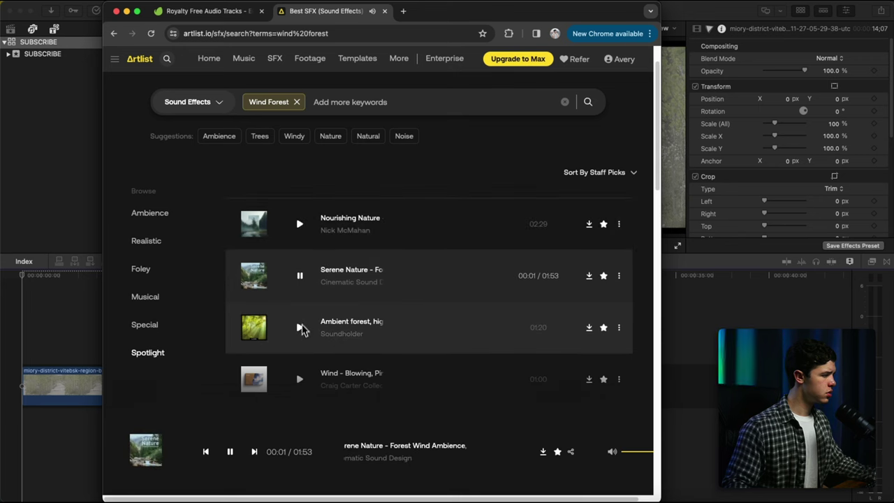
{"action": "left_click", "coordinate": [300, 329]}
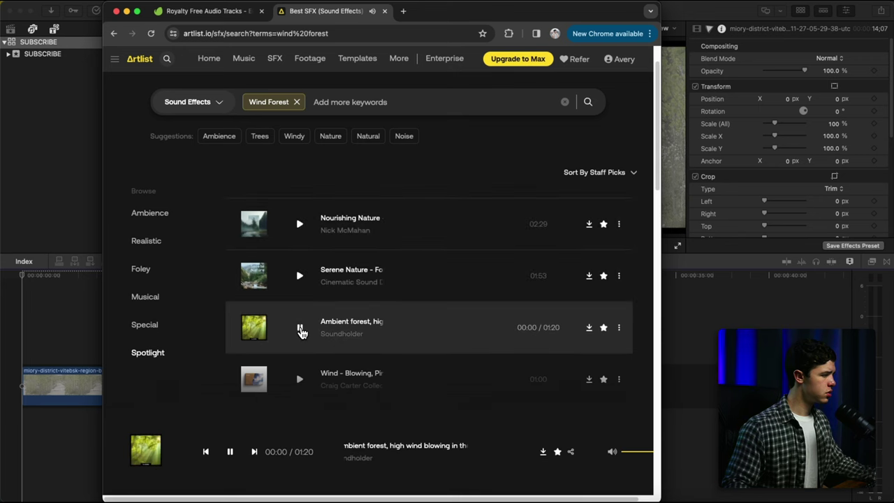
{"action": "scroll", "coordinate": [303, 327], "scroll_direction": "down", "scroll_amount": 4}
{"action": "left_click", "coordinate": [299, 339]}
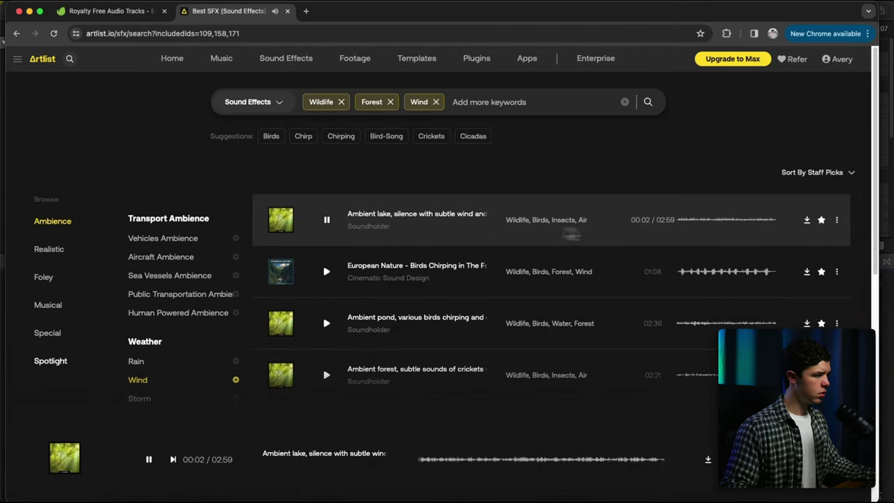
Download the Ambient lake sound with subtle wind and birds, place it under the video from the start, and trim it to the video's end.
{"action": "left_click", "coordinate": [806, 219]}
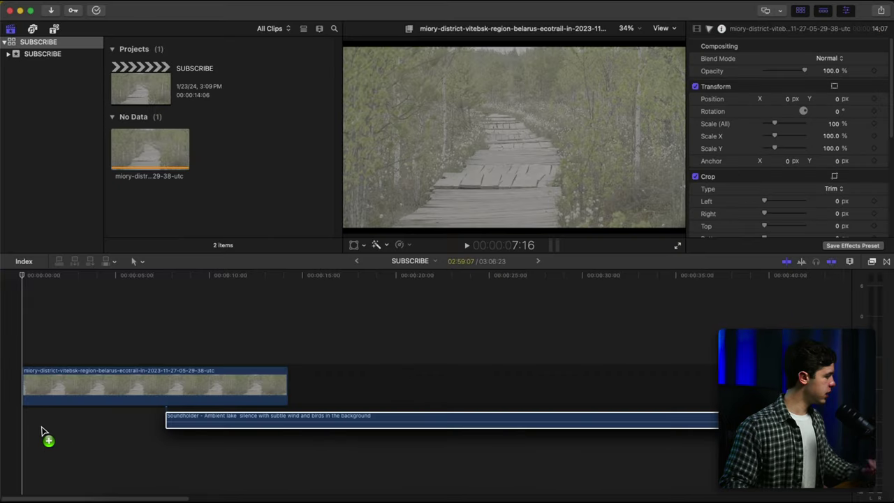
{"action": "left_click_drag", "start_coordinate": [44, 436], "coordinate": [18, 439]}
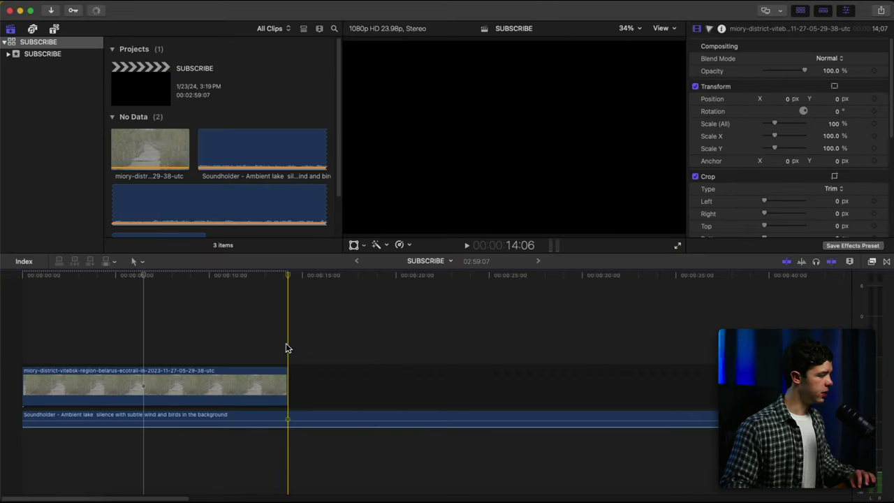
{"action": "left_click", "coordinate": [289, 421]}
{"action": "left_click_drag", "start_coordinate": [288, 419], "coordinate": [524, 417]}
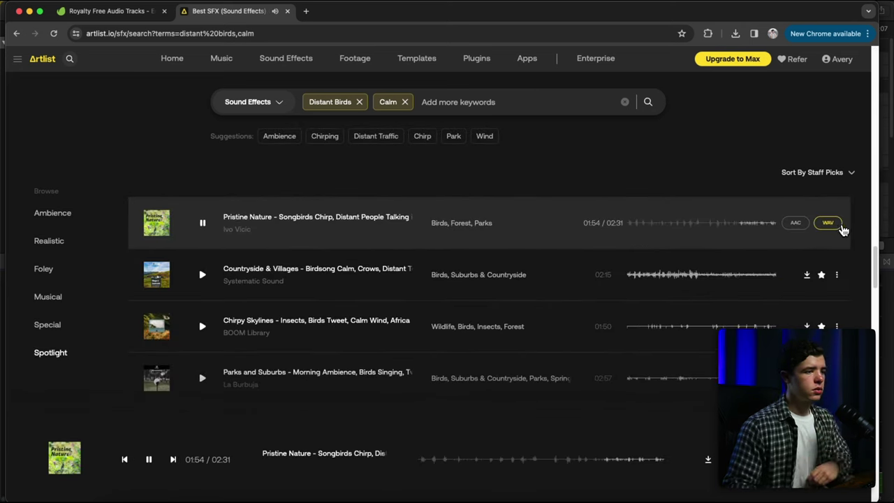
Download the Pristine Nature songbirds sound as WAV, lay it beneath the ambient lake audio, and trim it to the video clip's length.
{"action": "left_click", "coordinate": [807, 223]}
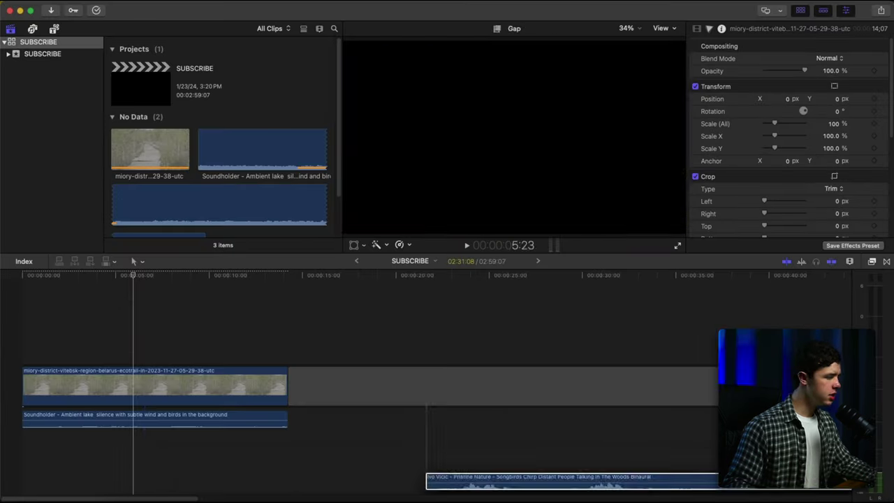
{"action": "left_click_drag", "start_coordinate": [428, 482], "coordinate": [24, 447]}
{"action": "key", "text": "super+minus"}
{"action": "key", "text": "super+minus"}
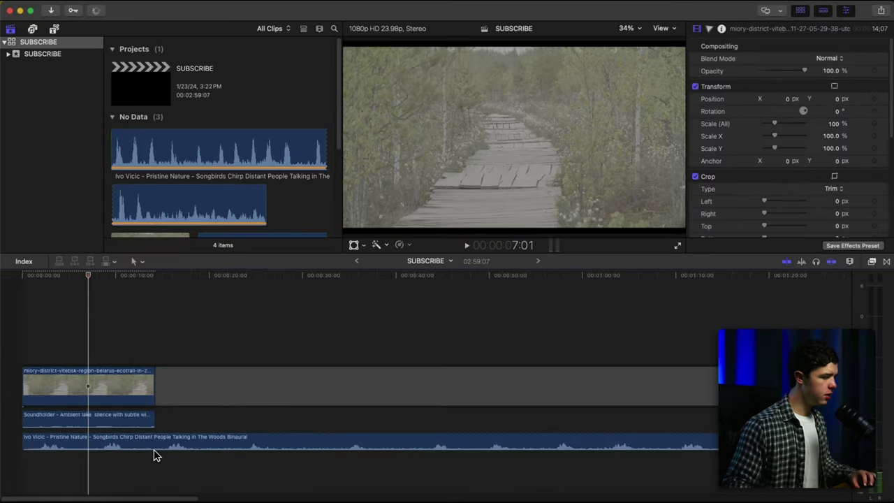
{"action": "left_click", "coordinate": [25, 445]}
{"action": "key", "text": "space"}
{"action": "left_click_drag", "start_coordinate": [58, 447], "coordinate": [56, 457]}
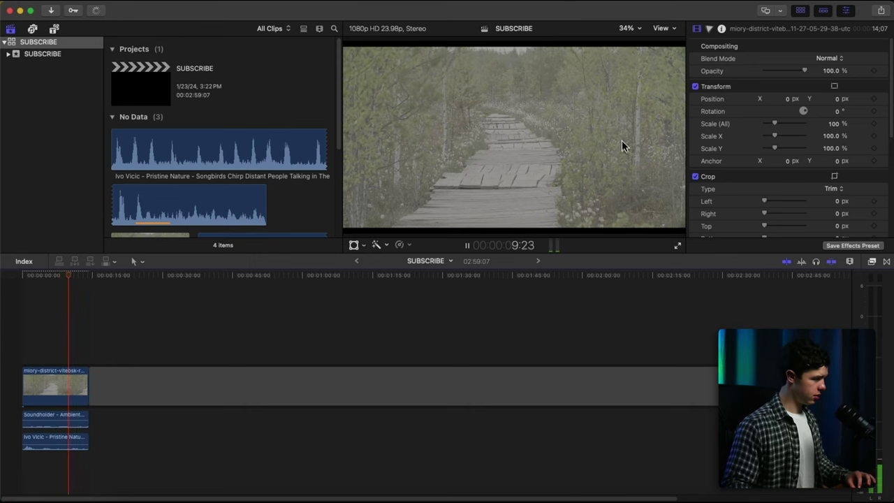
Download Wind - Through Trees, Moderate 03 from Artlist, lay it beneath the songbirds audio at the video clip's length, and play the mix.
{"action": "left_click", "coordinate": [233, 497]}
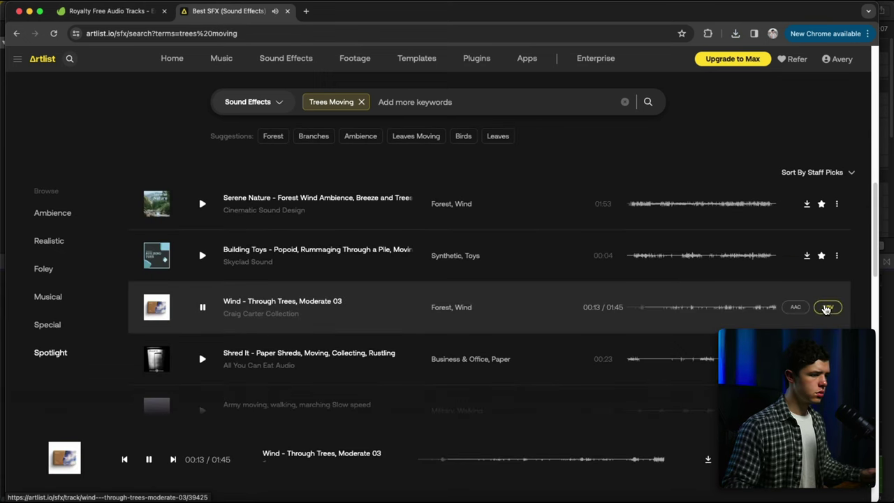
{"action": "left_click", "coordinate": [807, 307]}
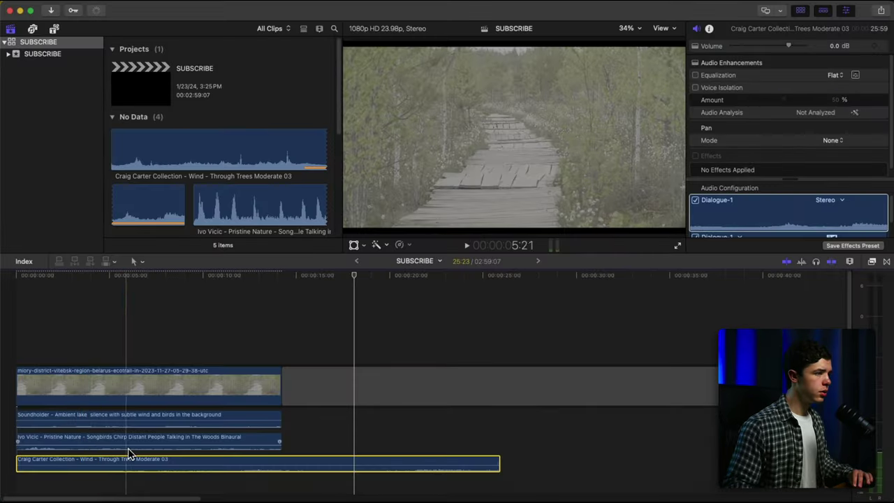
{"action": "key", "text": "space"}
{"action": "key", "text": "space"}
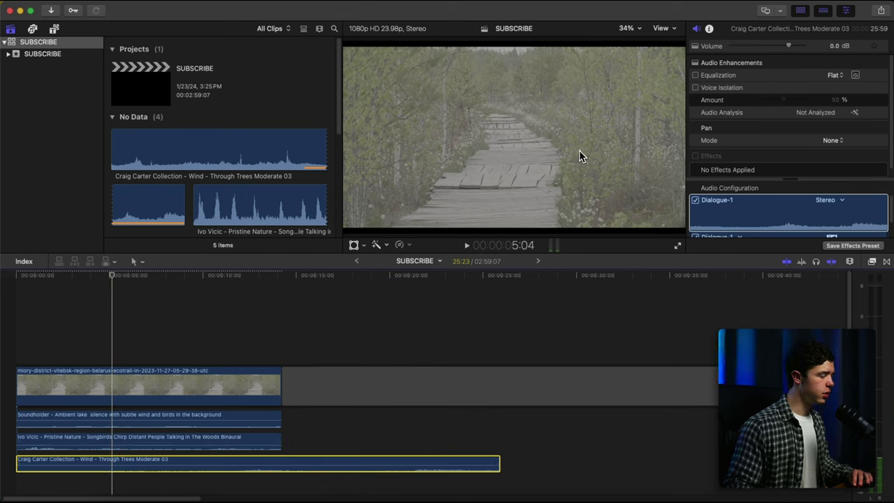
{"action": "left_click_drag", "start_coordinate": [18, 459], "coordinate": [62, 461]}
{"action": "key", "text": "space"}
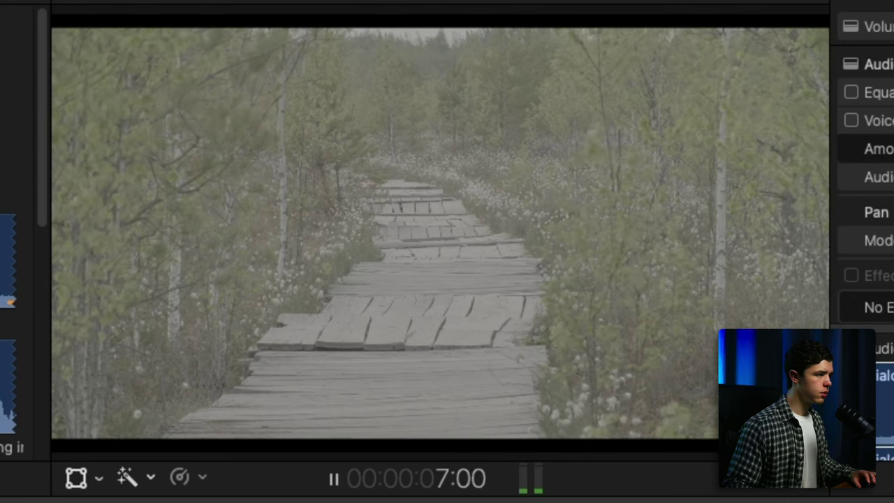
{"action": "key", "text": "space"}
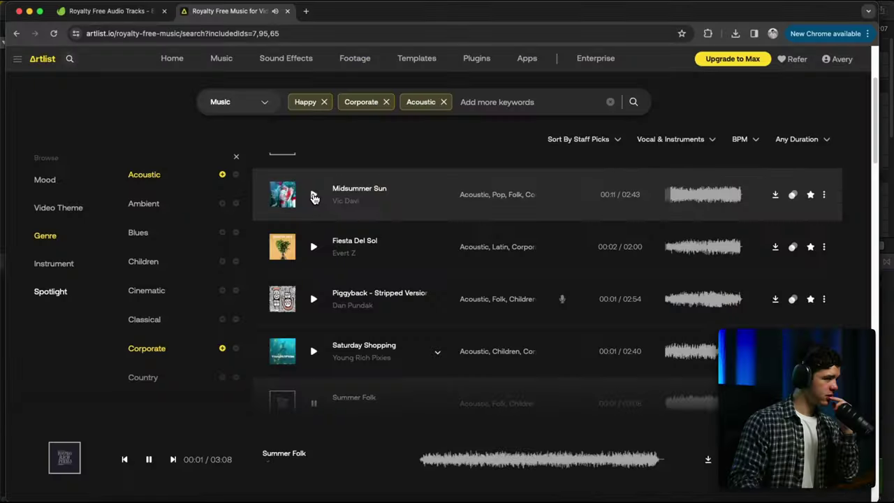
Preview Midsummer Sun on Artlist, place it below the sound effects from the timeline start, and assign it the Music role.
{"action": "left_click", "coordinate": [314, 195]}
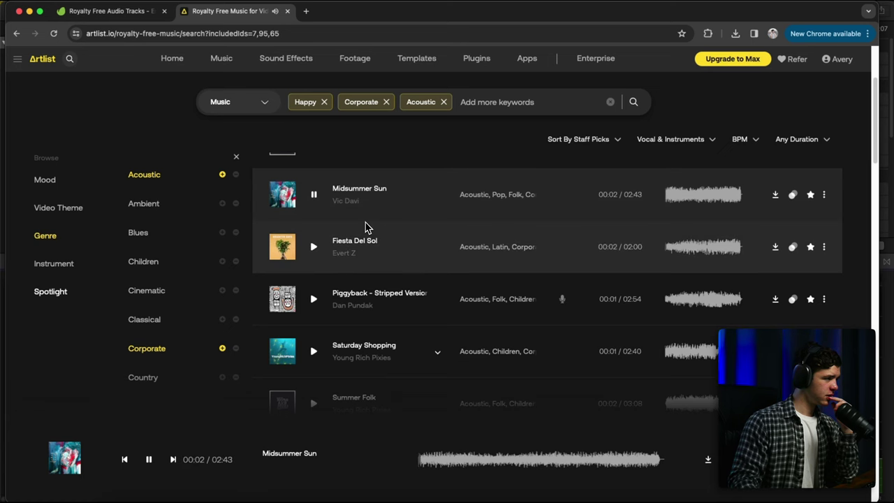
{"action": "left_click", "coordinate": [315, 199]}
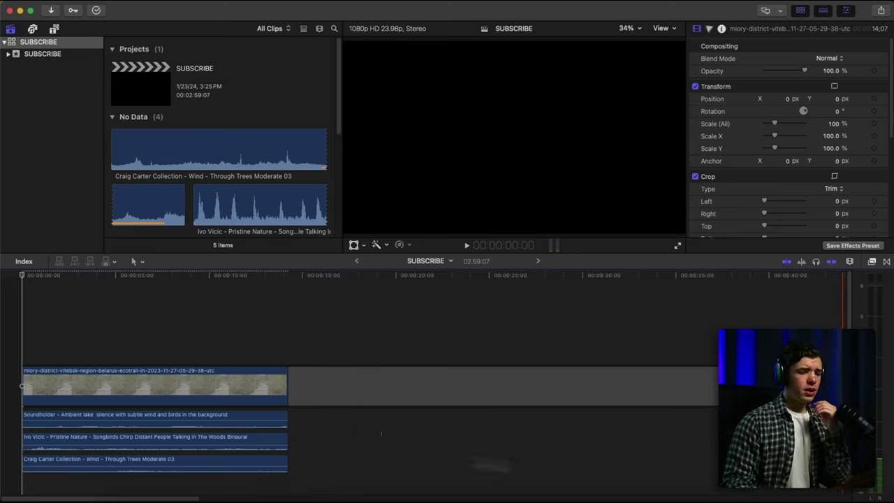
{"action": "left_click_drag", "start_coordinate": [231, 500], "coordinate": [19, 480]}
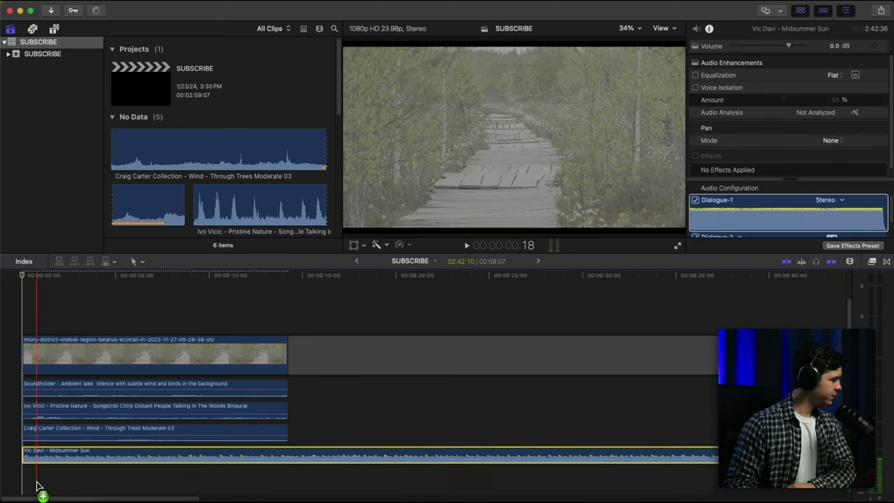
{"action": "right_click", "coordinate": [359, 481]}
{"action": "left_click", "coordinate": [523, 375]}
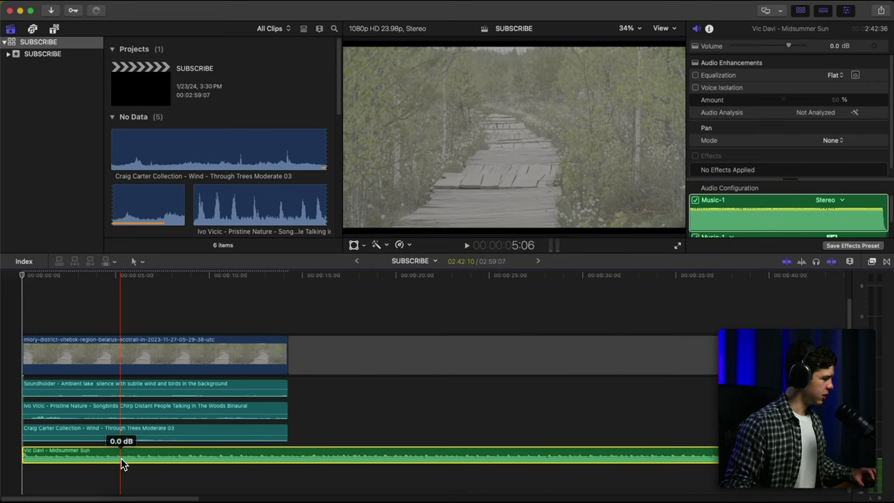
Lower the Midsummer Sun music volume to -8.0 dB and play the mix to check the balance.
{"action": "left_click_drag", "start_coordinate": [122, 463], "coordinate": [114, 481]}
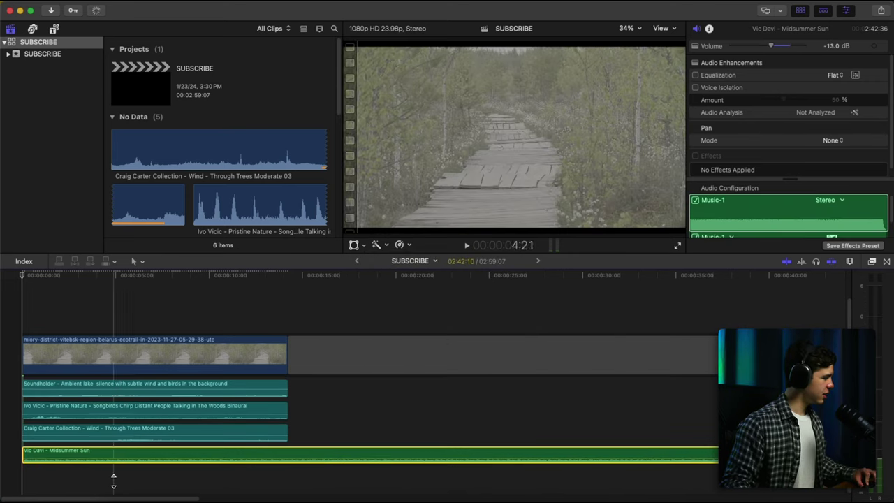
{"action": "key", "text": "space"}
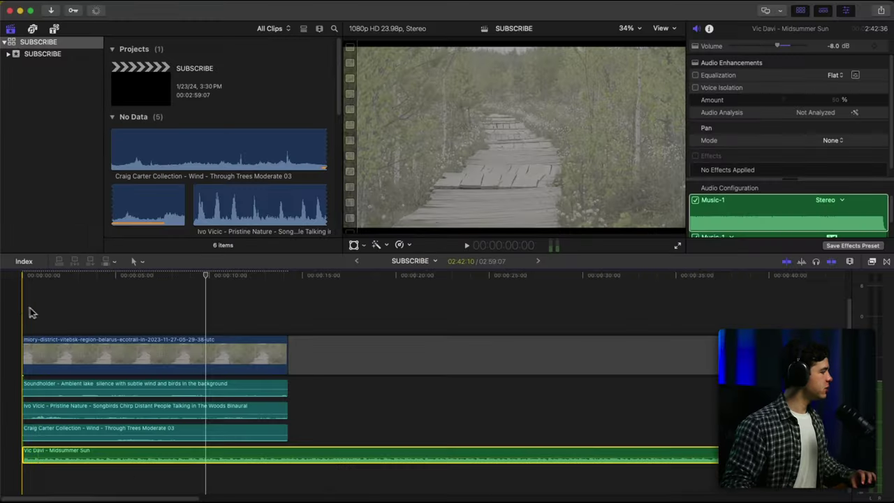
{"action": "key", "text": "super+4"}
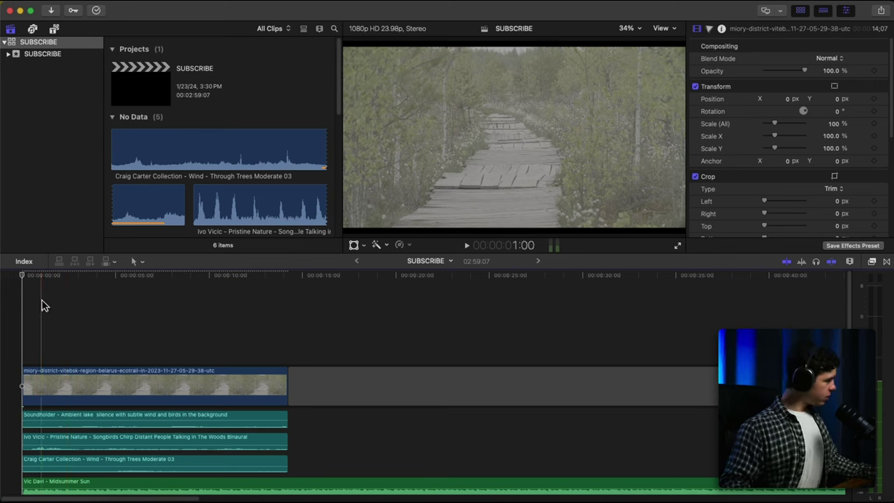
Add the Pro Burns title above the video clip from its start and extend it to the clip's end.
{"action": "left_click", "coordinate": [52, 30]}
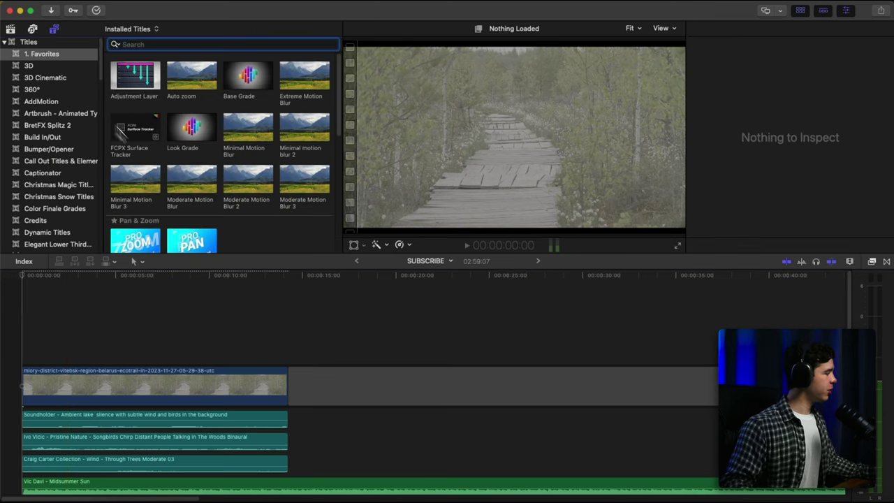
{"action": "scroll", "coordinate": [170, 169], "scroll_direction": "down", "scroll_amount": 5}
{"action": "left_click_drag", "start_coordinate": [140, 105], "coordinate": [25, 338]}
{"action": "left_click_drag", "start_coordinate": [209, 358], "coordinate": [287, 357]}
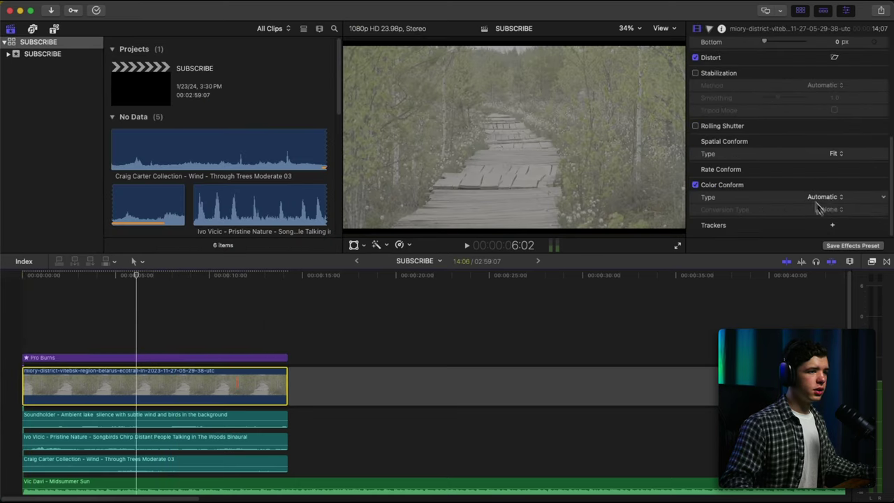
Set the video clip's spatial conform type to Fill.
{"action": "left_click", "coordinate": [835, 153]}
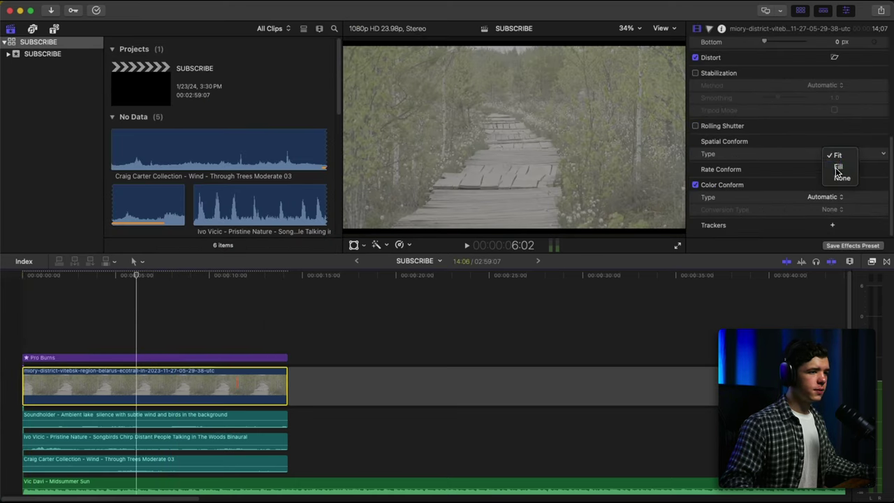
{"action": "left_click", "coordinate": [838, 170]}
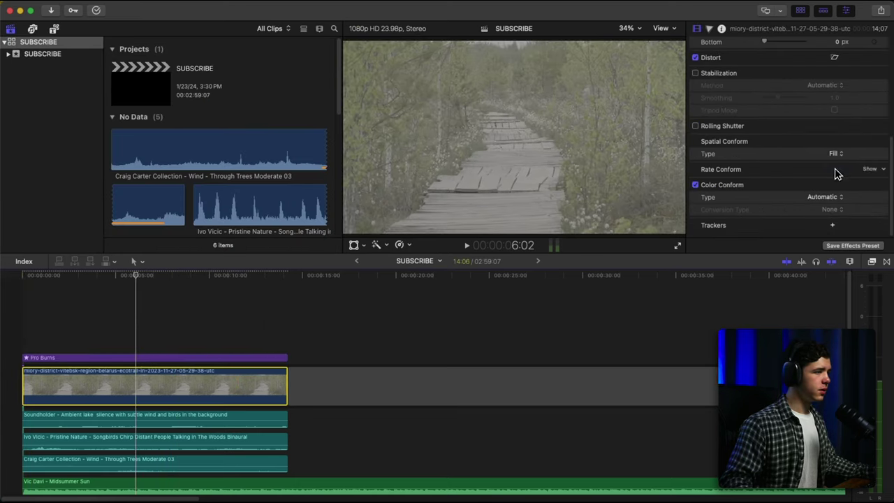
Enable Reverse in the Pro Burns title's parameters and play the zoom from the beginning.
{"action": "left_click", "coordinate": [175, 357]}
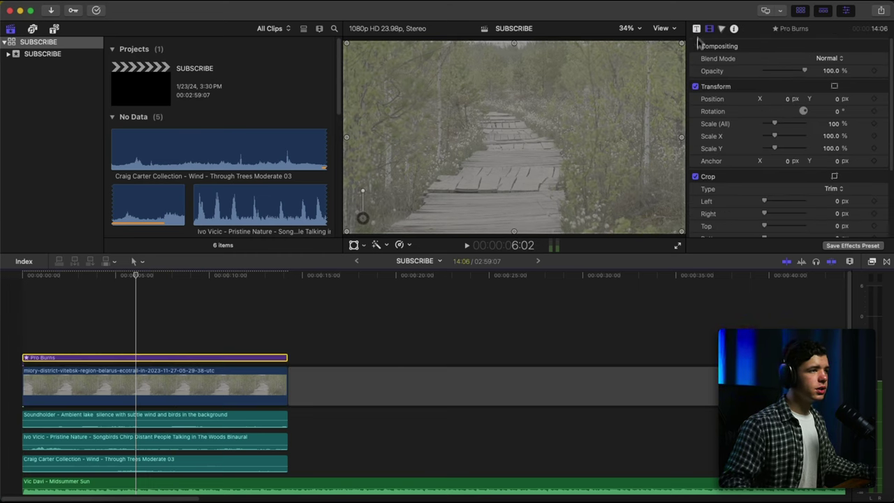
{"action": "left_click", "coordinate": [696, 29]}
{"action": "left_click", "coordinate": [836, 71]}
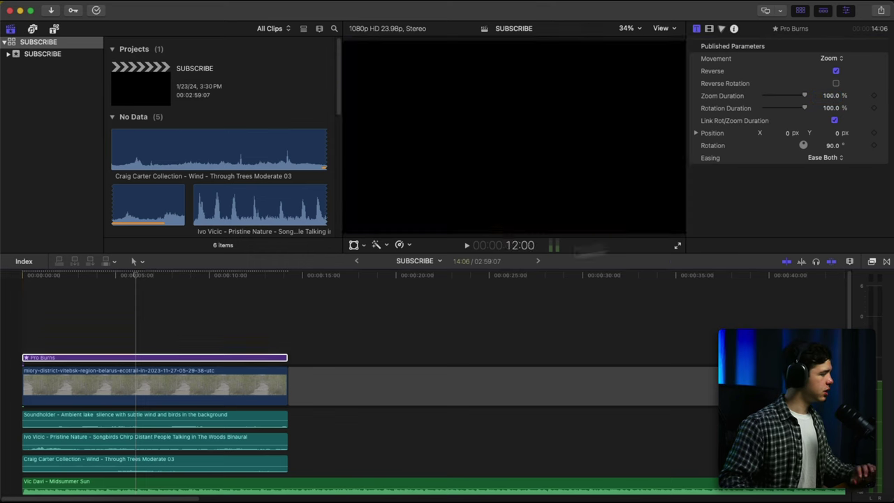
{"action": "key", "text": "Home"}
{"action": "key", "text": "space"}
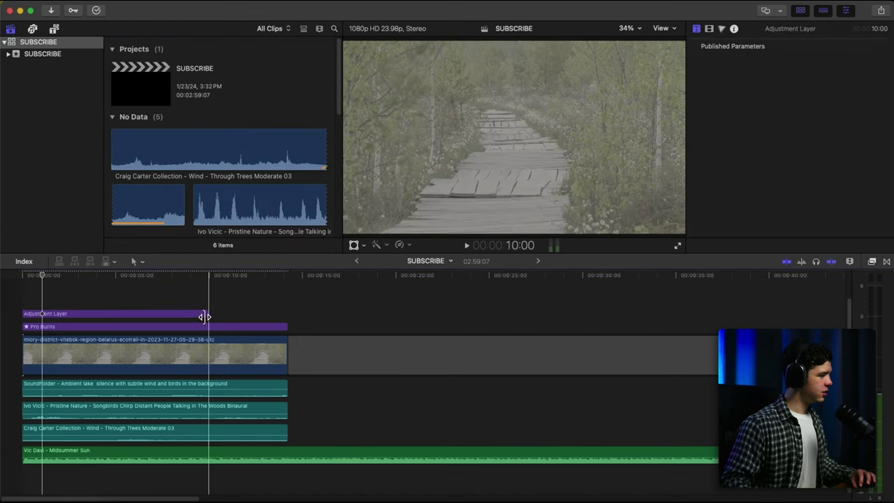
Extend the Adjustment Layer above Pro Burns to the end of the video clip and select it.
{"action": "left_click_drag", "start_coordinate": [206, 314], "coordinate": [286, 315]}
{"action": "left_click", "coordinate": [254, 315]}
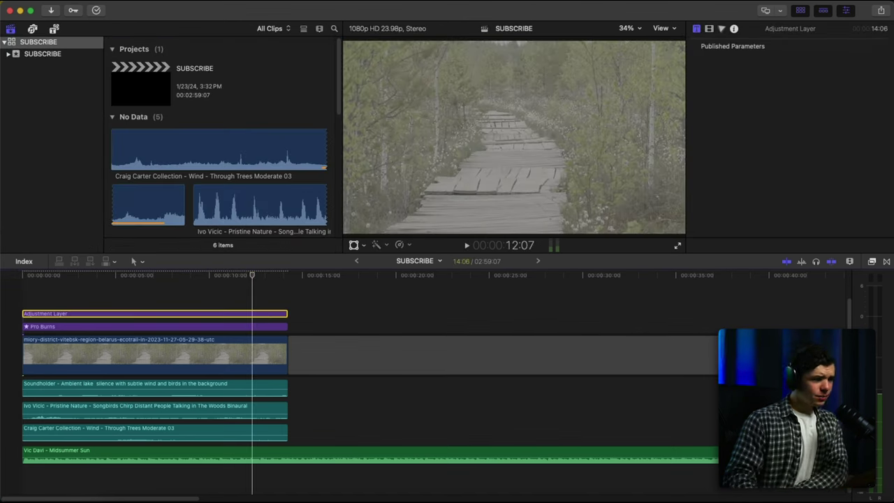
Apply the ColorFinalePro effect to the Adjustment Layer, using the ACES color profile with a Canon EOS input space and Rec709 output space.
{"action": "left_click", "coordinate": [872, 263]}
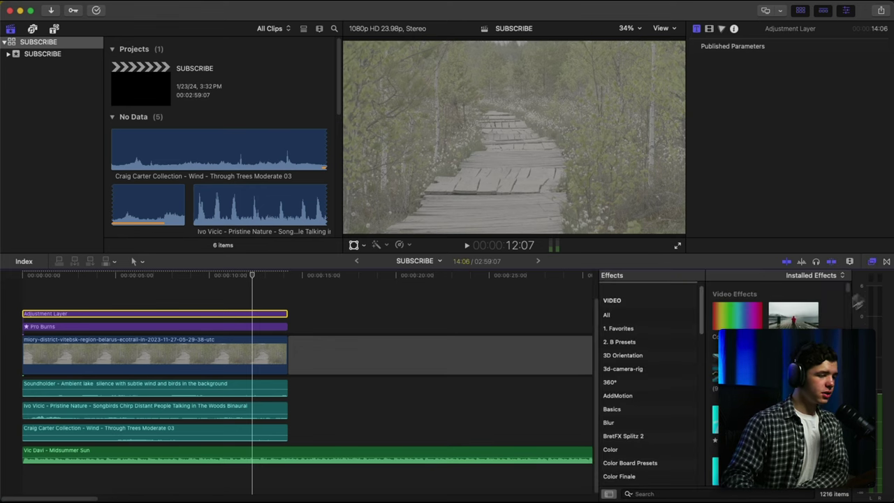
{"action": "scroll", "coordinate": [636, 420], "scroll_direction": "down", "scroll_amount": 5}
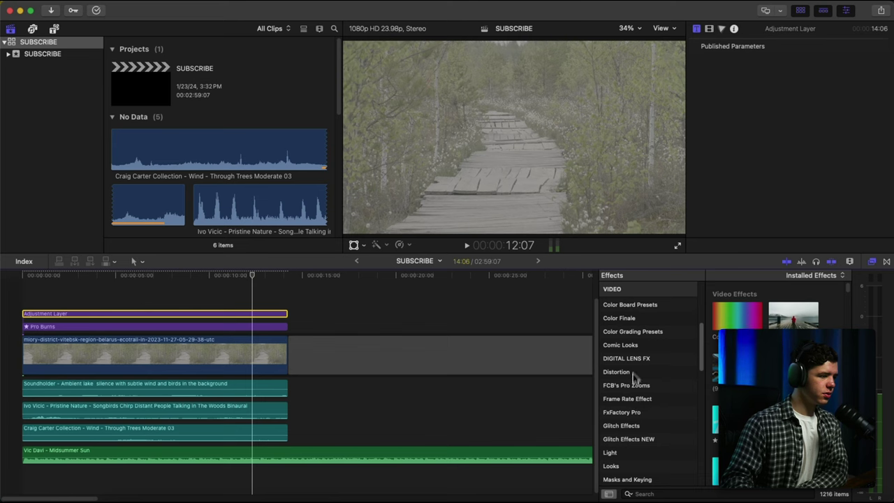
{"action": "scroll", "coordinate": [634, 378], "scroll_direction": "up", "scroll_amount": 4}
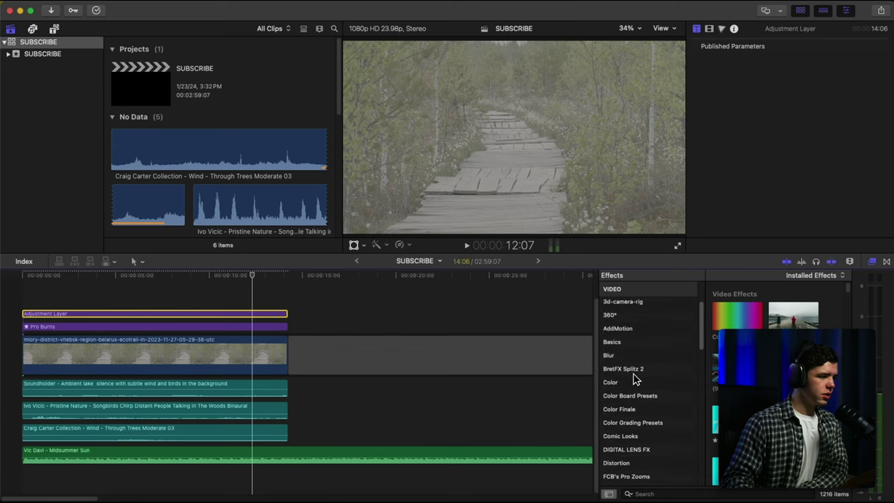
{"action": "scroll", "coordinate": [636, 380], "scroll_direction": "up", "scroll_amount": 3}
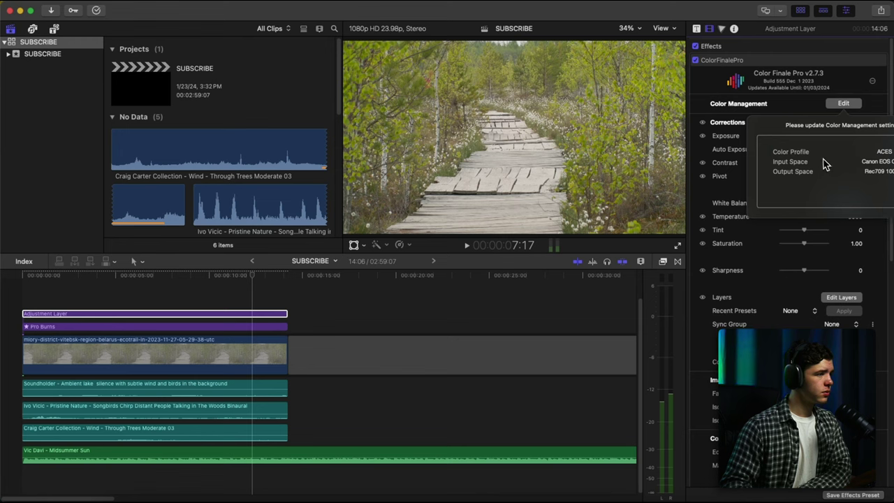
{"action": "left_click", "coordinate": [841, 105]}
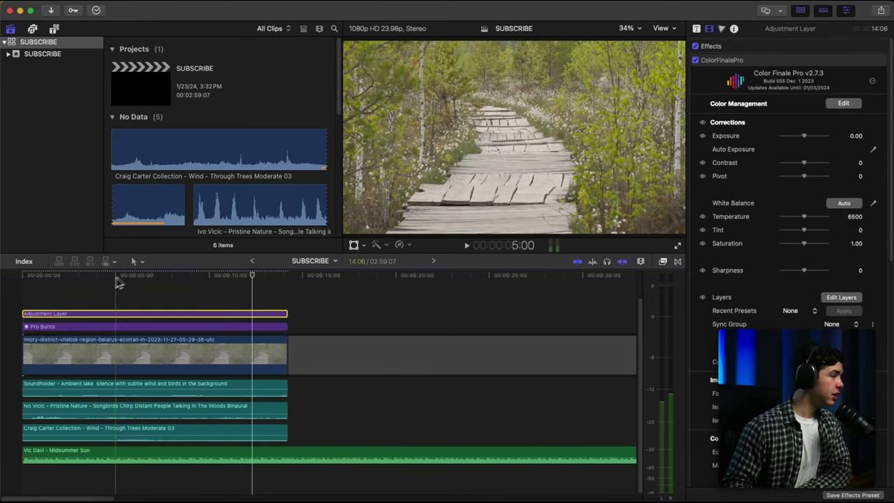
Add a Color Wheels layer to the Adjustment Layer's Color Finale grade, lowering Lift to -0.03 and raising the Gain master.
{"action": "left_click", "coordinate": [117, 279]}
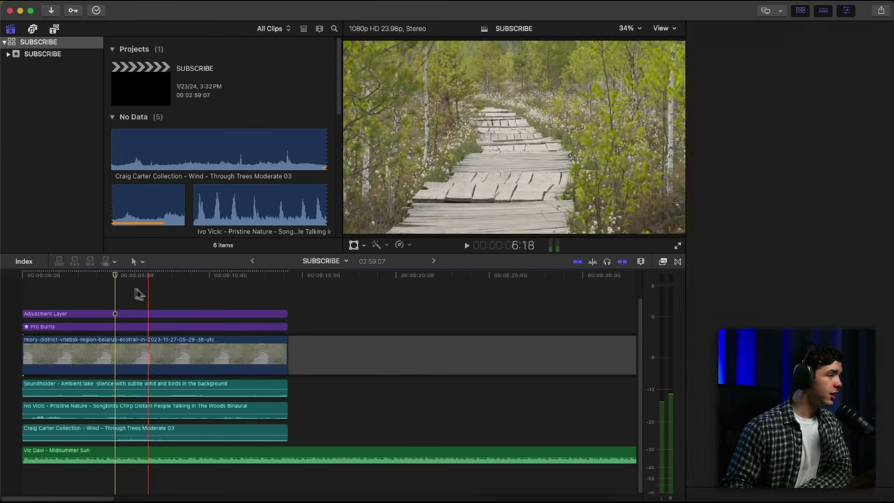
{"action": "left_click", "coordinate": [125, 314]}
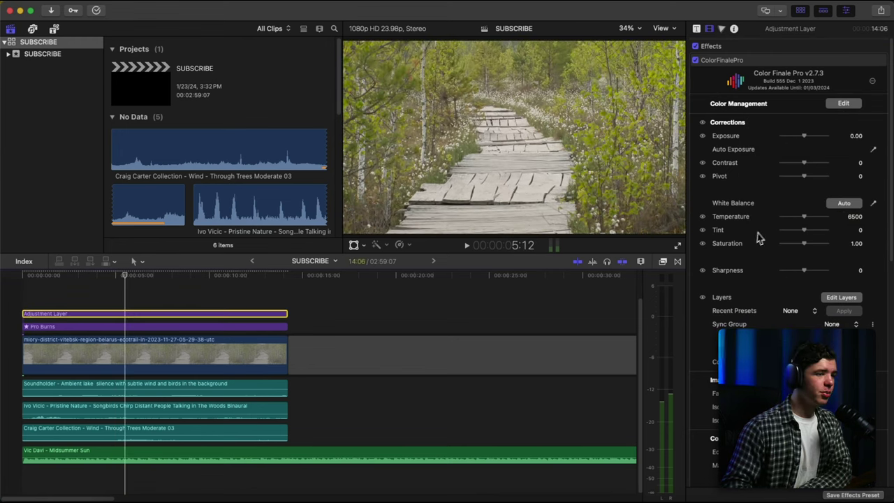
{"action": "left_click", "coordinate": [841, 298]}
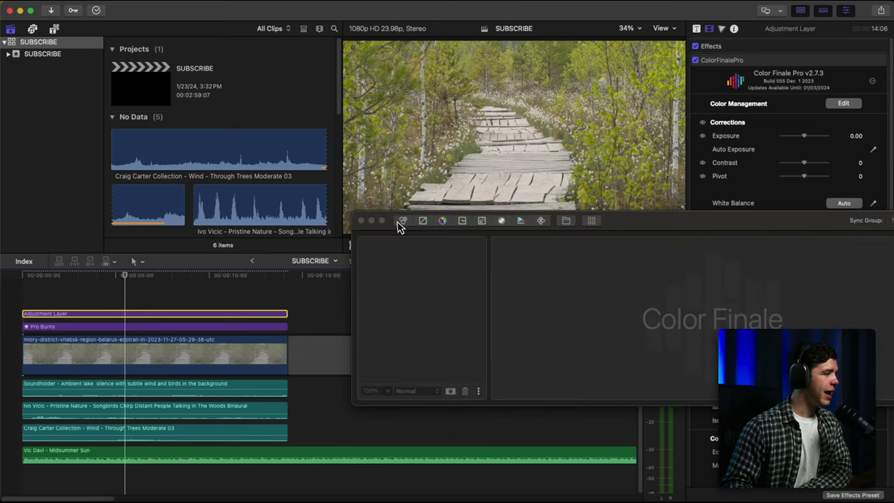
{"action": "left_click_drag", "start_coordinate": [705, 221], "coordinate": [593, 194]}
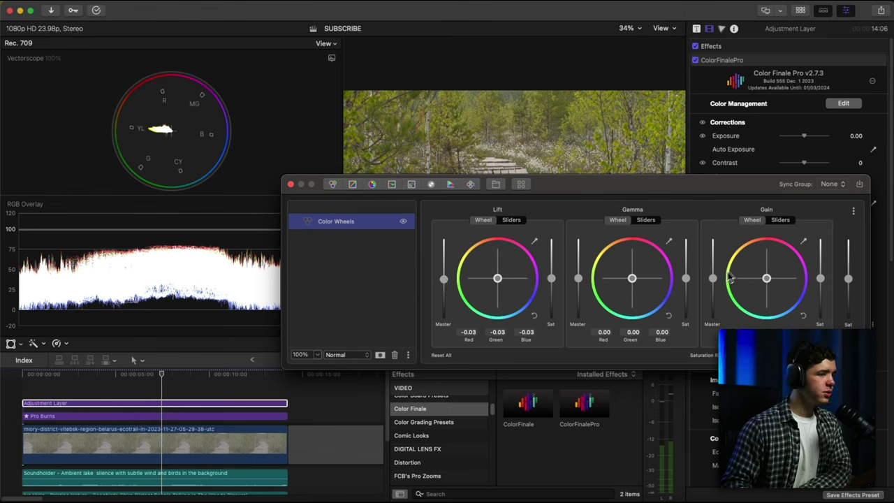
{"action": "left_click_drag", "start_coordinate": [715, 281], "coordinate": [714, 278]}
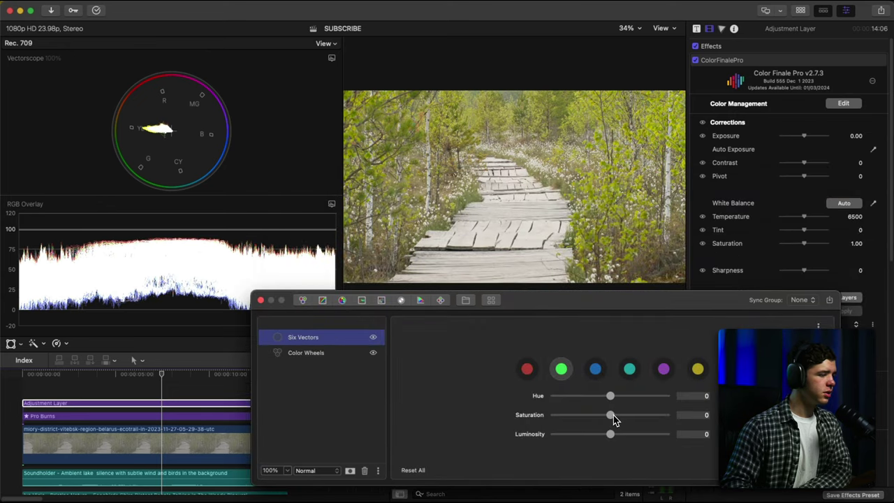
Raise the green saturation in a Six Vectors layer and play the graded clip from the beginning.
{"action": "left_click_drag", "start_coordinate": [612, 417], "coordinate": [647, 420]}
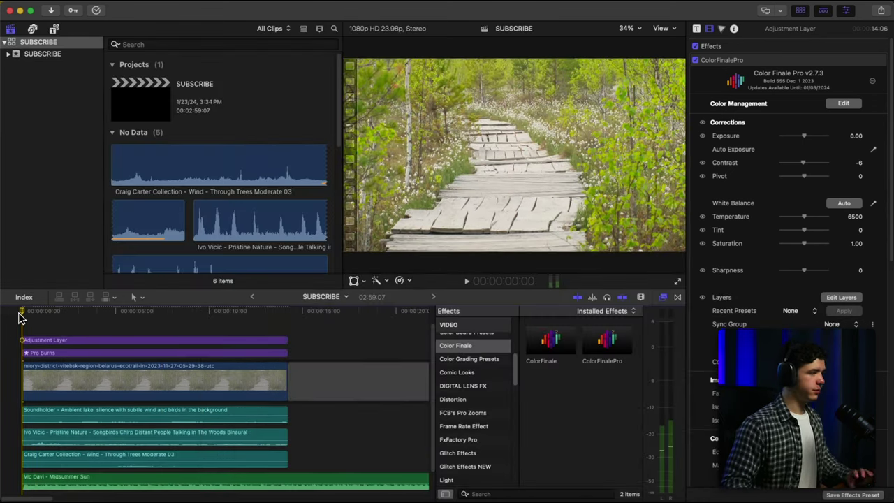
{"action": "key", "text": "space"}
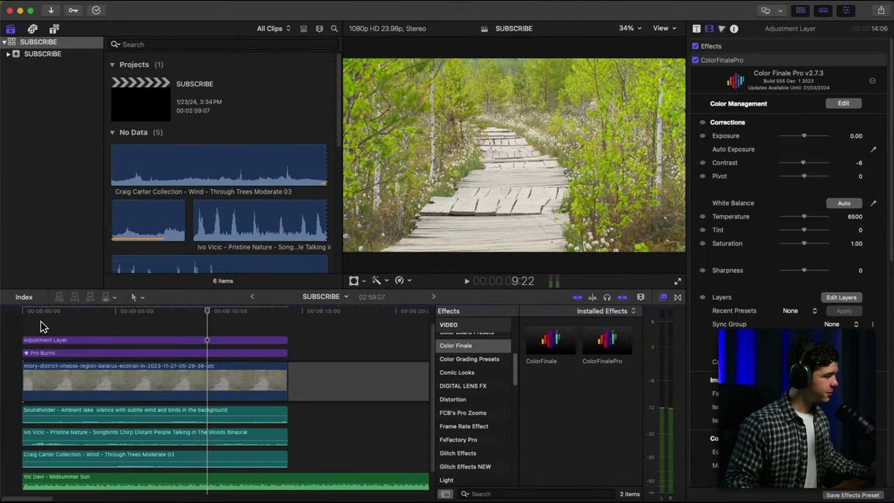
Place a copy of the forest video clip after a gap and duplicate the three ambience clips beneath it, aligned to its start.
{"action": "key", "text": "super+minus"}
{"action": "key", "text": "super+minus"}
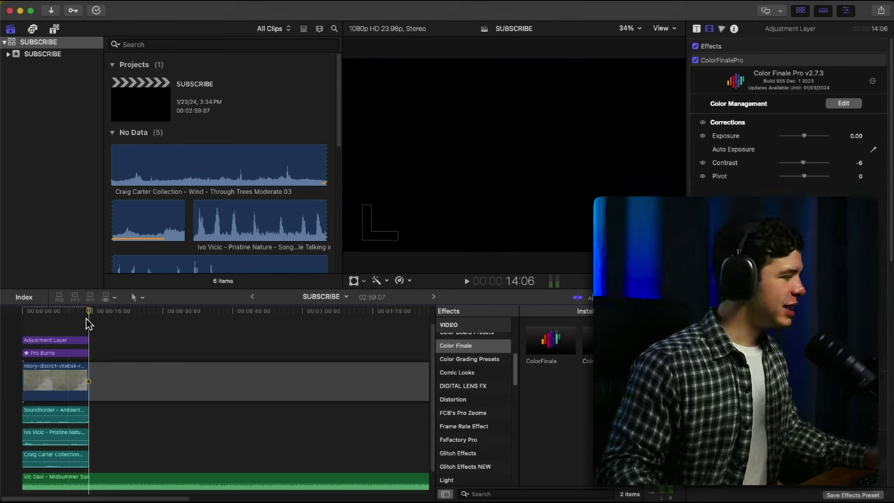
{"action": "left_click", "coordinate": [86, 319]}
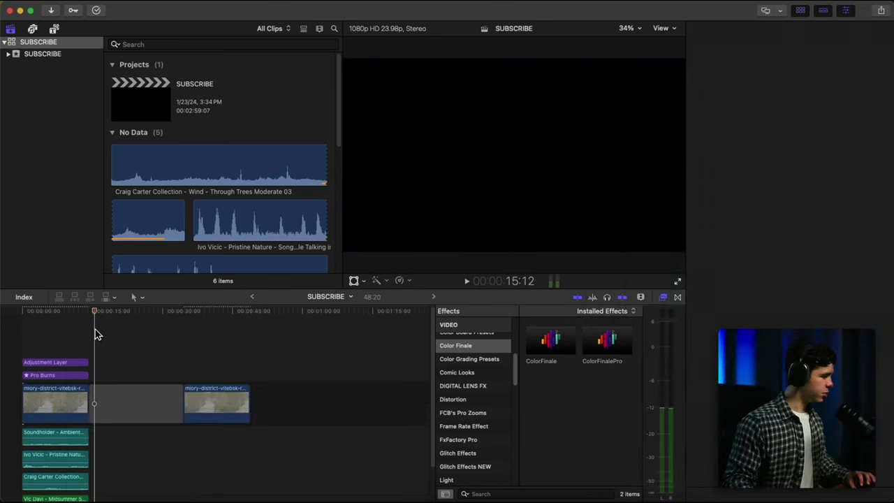
{"action": "key", "text": "space"}
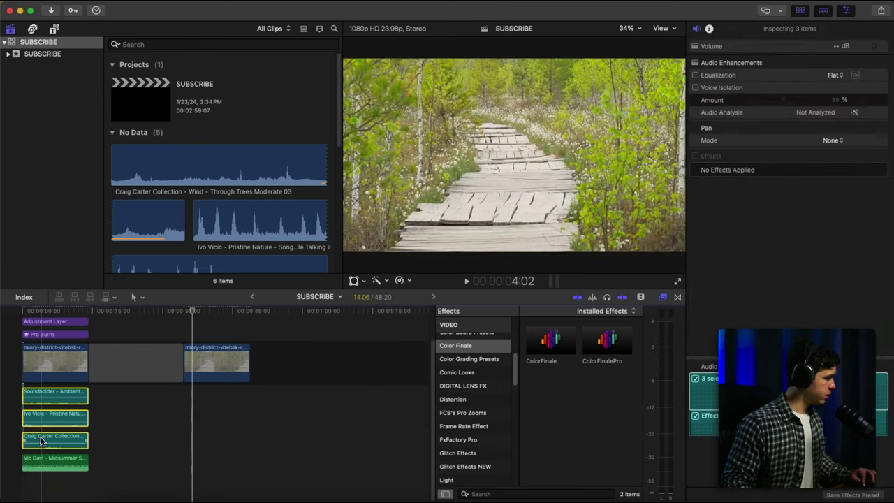
{"action": "left_click_drag", "start_coordinate": [42, 439], "coordinate": [204, 437]}
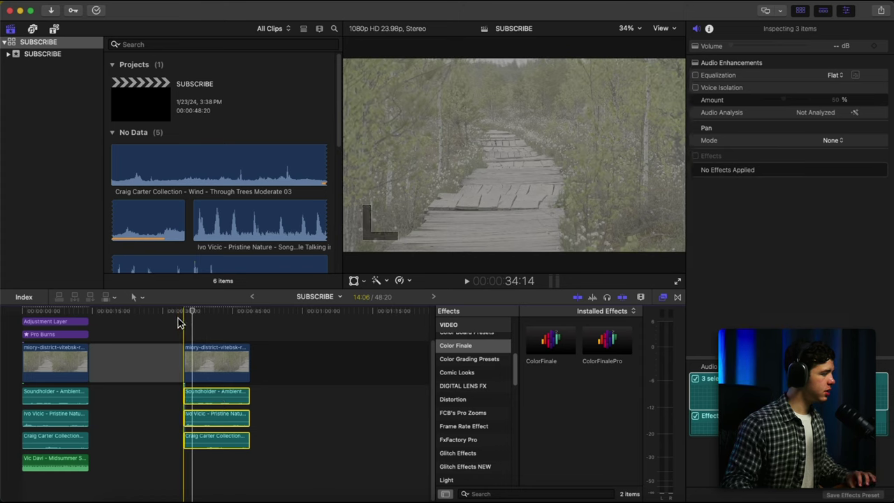
Play the duplicated scene from its start and adjust the volume of its songbirds ambience clip.
{"action": "left_click", "coordinate": [181, 320]}
{"action": "key", "text": "space"}
{"action": "key", "text": "space"}
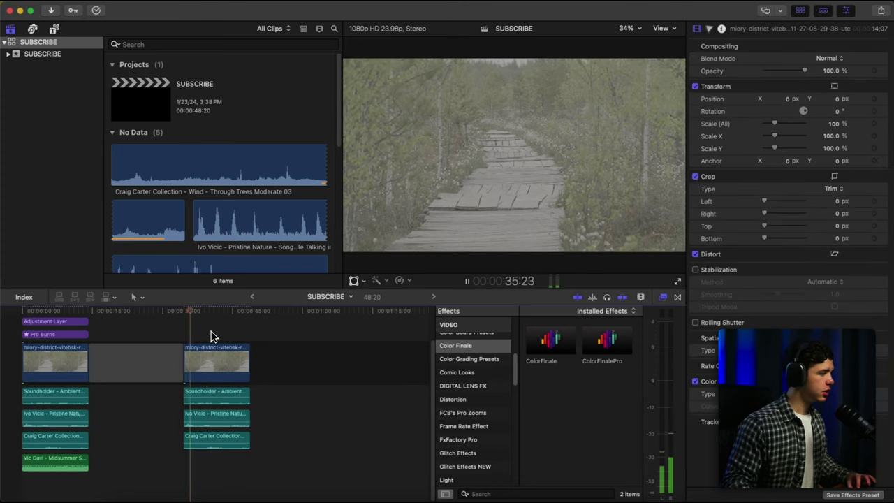
{"action": "key", "text": "super+equal"}
{"action": "key", "text": "super+equal"}
{"action": "key", "text": "space"}
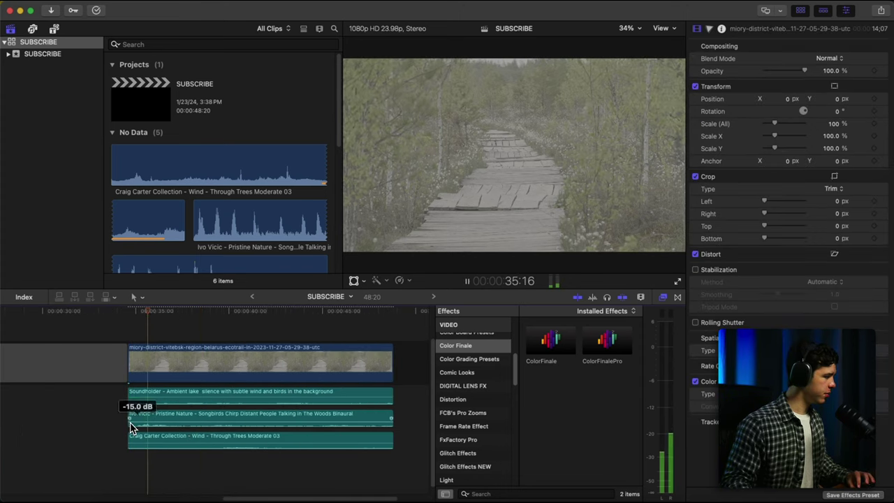
{"action": "key", "text": "space"}
{"action": "left_click_drag", "start_coordinate": [148, 415], "coordinate": [148, 416]}
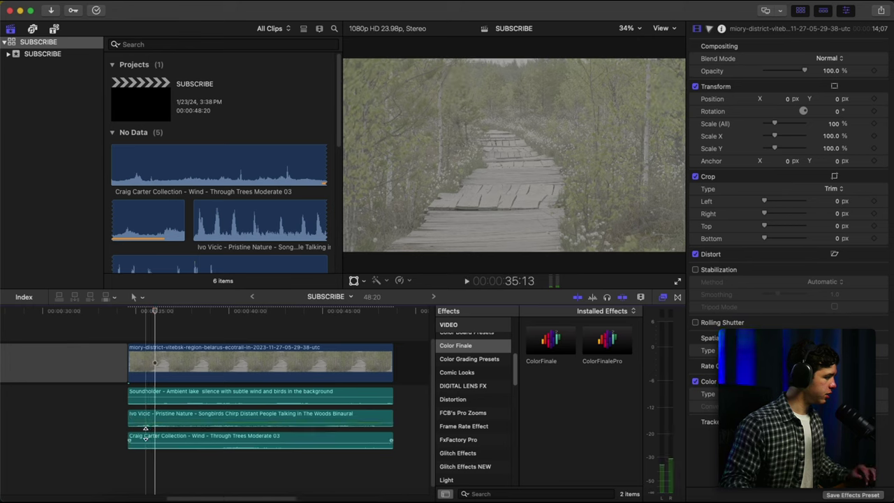
{"action": "key", "text": "space"}
{"action": "key", "text": "super+minus"}
{"action": "key", "text": "super+minus"}
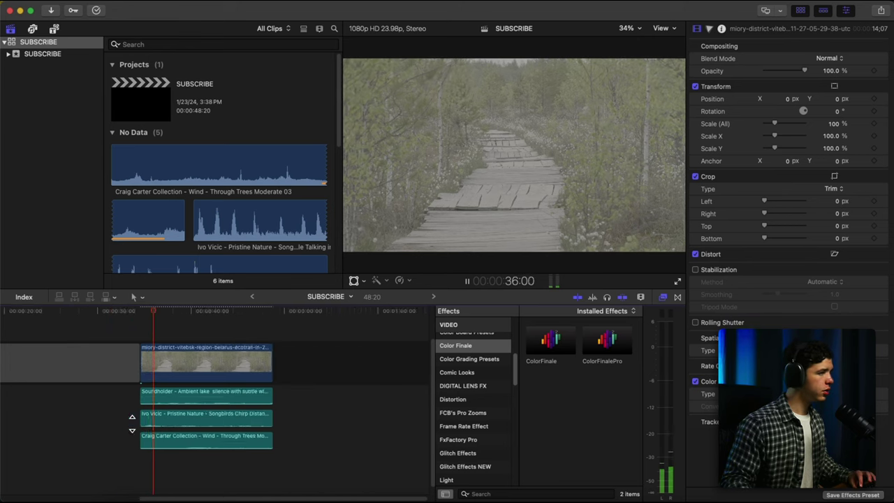
Park the playhead at the second clip's start, switch to Artlist in Chrome and clear the Acoustic, Corporate and Happy music filters.
{"action": "left_click", "coordinate": [152, 340]}
{"action": "left_click", "coordinate": [223, 498]}
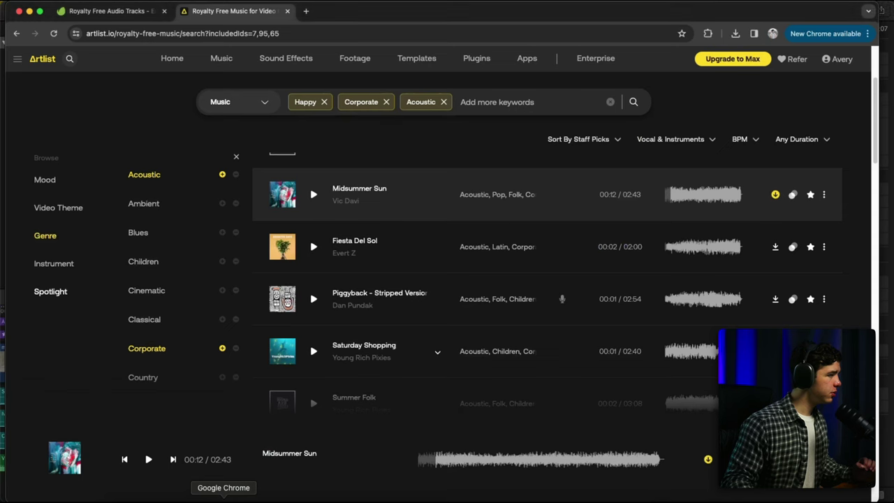
{"action": "left_click", "coordinate": [446, 102]}
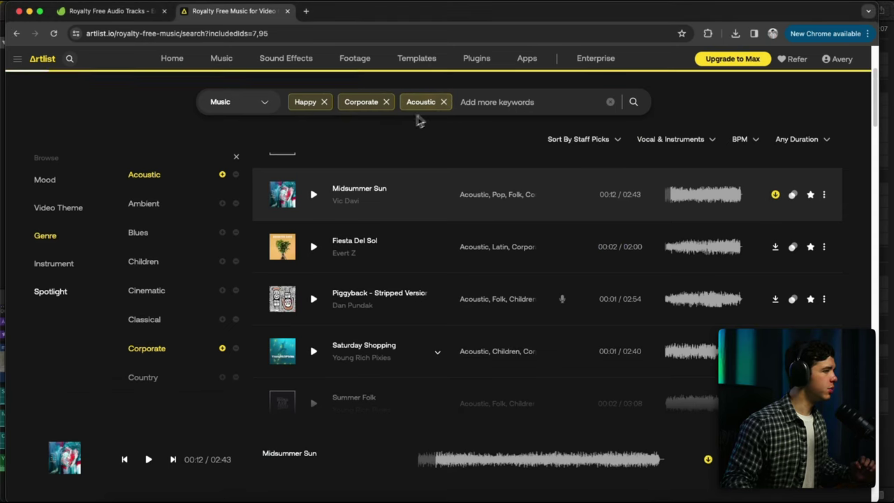
{"action": "left_click", "coordinate": [385, 102]}
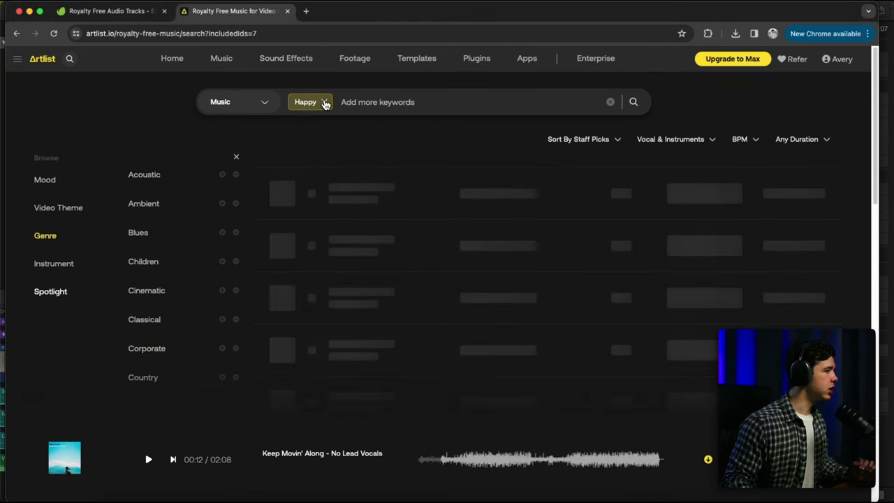
{"action": "left_click", "coordinate": [326, 103]}
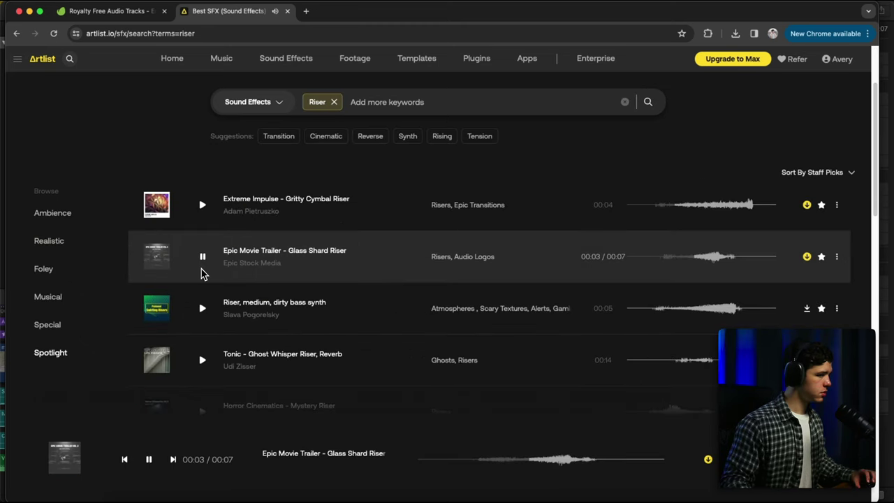
Download the Epic Movie Trailer - Glass Shard Riser sound effect and add it beneath the second video clip's start in Final Cut Pro.
{"action": "left_click", "coordinate": [807, 257]}
{"action": "left_click", "coordinate": [824, 256]}
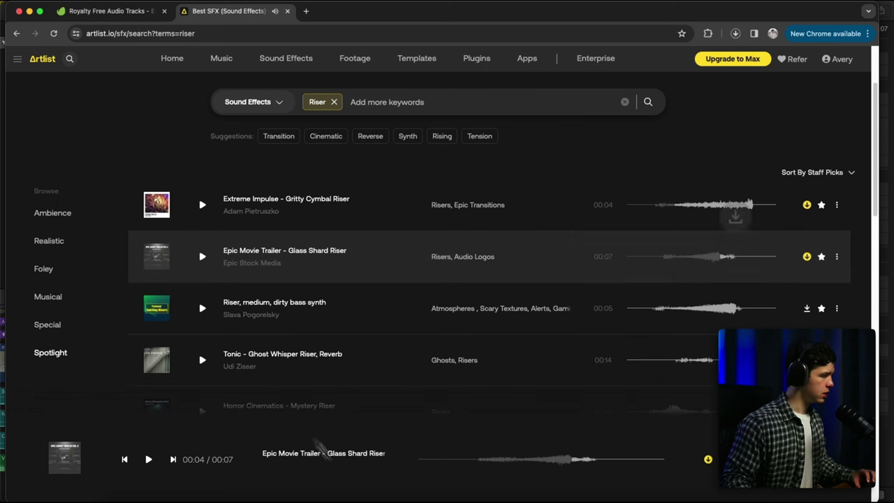
{"action": "left_click", "coordinate": [262, 494]}
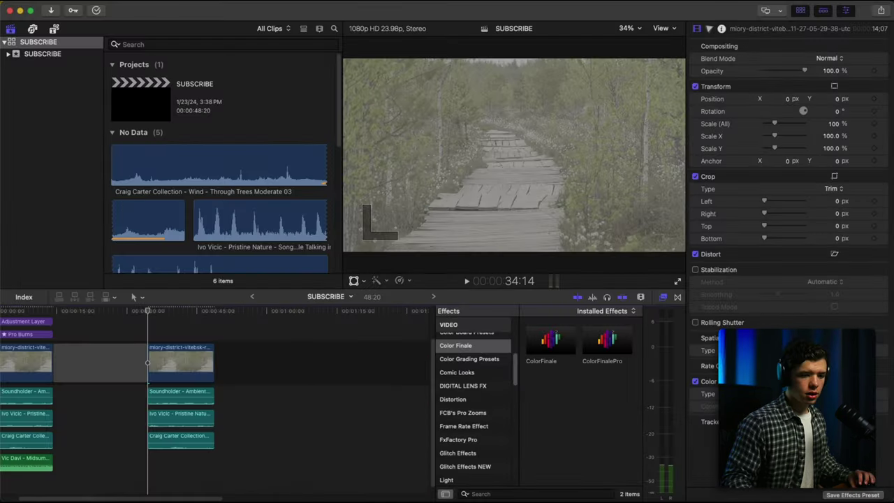
{"action": "left_click_drag", "start_coordinate": [627, 502], "coordinate": [145, 480]}
{"action": "key", "text": "super+equal"}
{"action": "key", "text": "super+equal"}
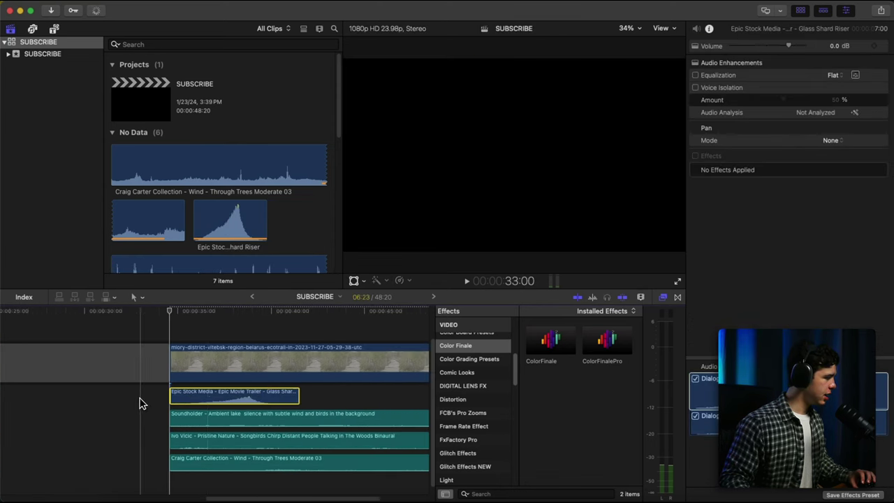
Slow the Glass Shard Riser clip to 50% speed and turn off Preserve Pitch for it.
{"action": "key", "text": "super+minus"}
{"action": "key", "text": "super+minus"}
{"action": "left_click", "coordinate": [399, 280]}
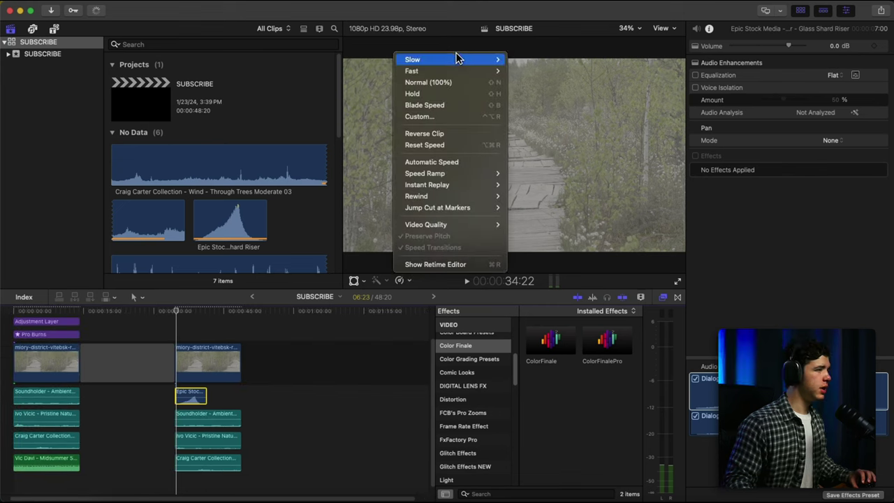
{"action": "mouse_move", "coordinate": [454, 60]}
{"action": "left_click", "coordinate": [519, 59]}
{"action": "left_click", "coordinate": [399, 280]}
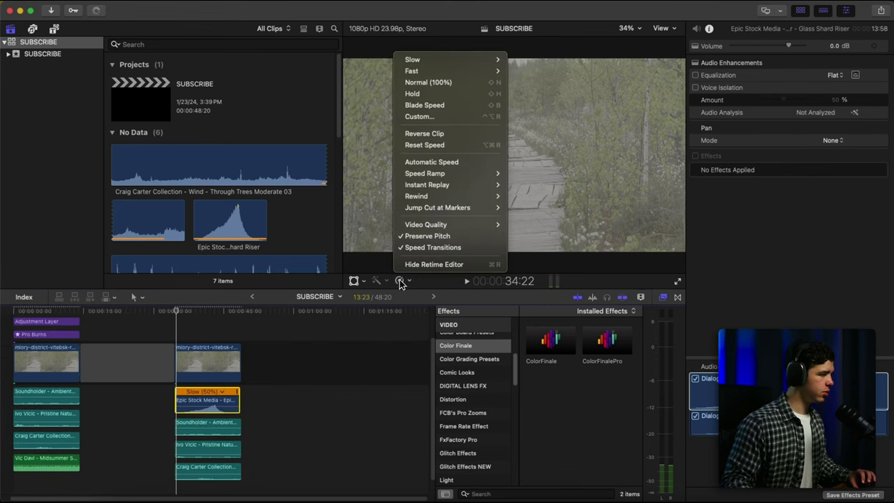
{"action": "left_click", "coordinate": [432, 235]}
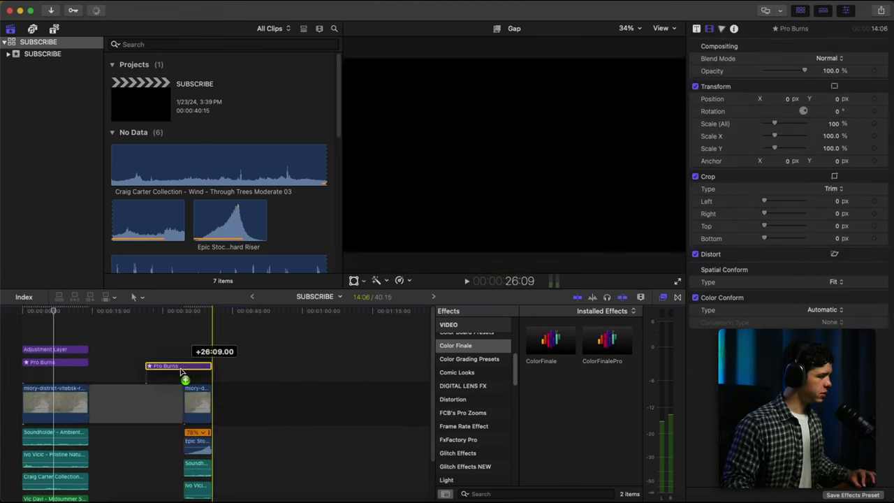
Copy the Pro Burns title above the second video clip and trim it to match that clip's start and end.
{"action": "left_click_drag", "start_coordinate": [185, 362], "coordinate": [183, 372]}
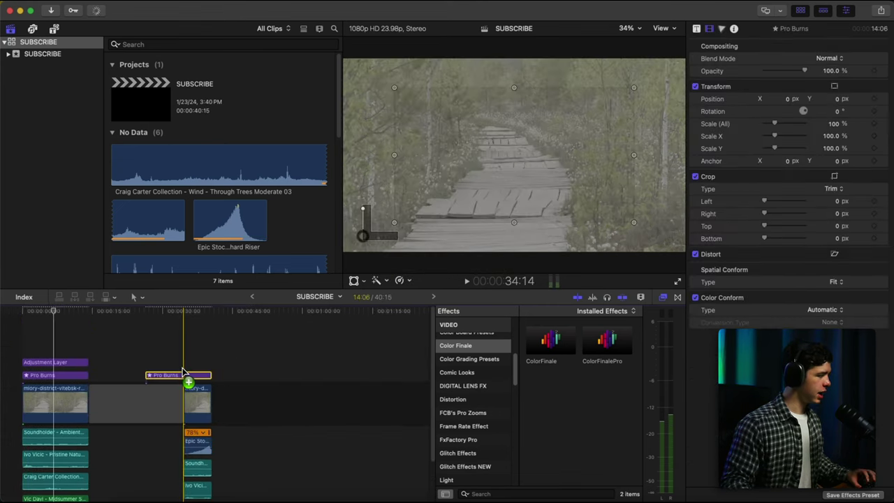
{"action": "key", "text": "alt+["}
{"action": "left_click", "coordinate": [187, 359]}
{"action": "key", "text": "super+equal"}
{"action": "key", "text": "super+equal"}
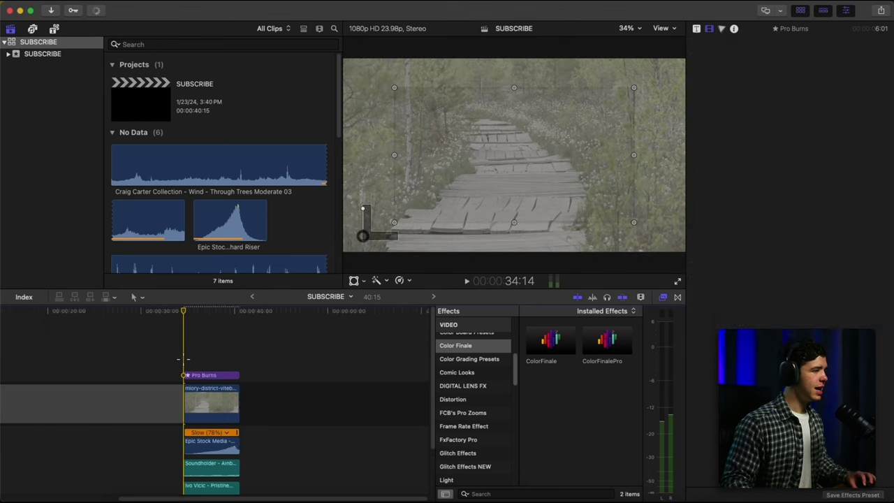
Turn off Reverse in the copied Pro Burns title's parameters.
{"action": "left_click", "coordinate": [195, 375]}
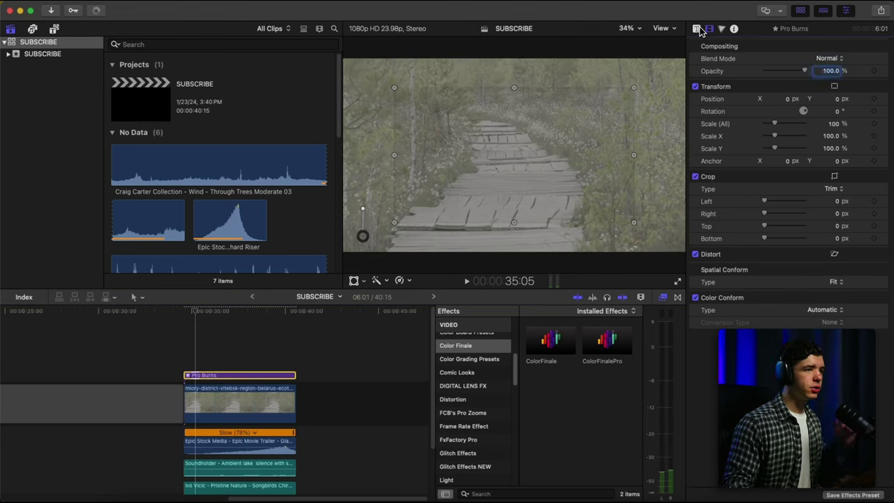
{"action": "left_click", "coordinate": [696, 29]}
{"action": "left_click", "coordinate": [836, 71]}
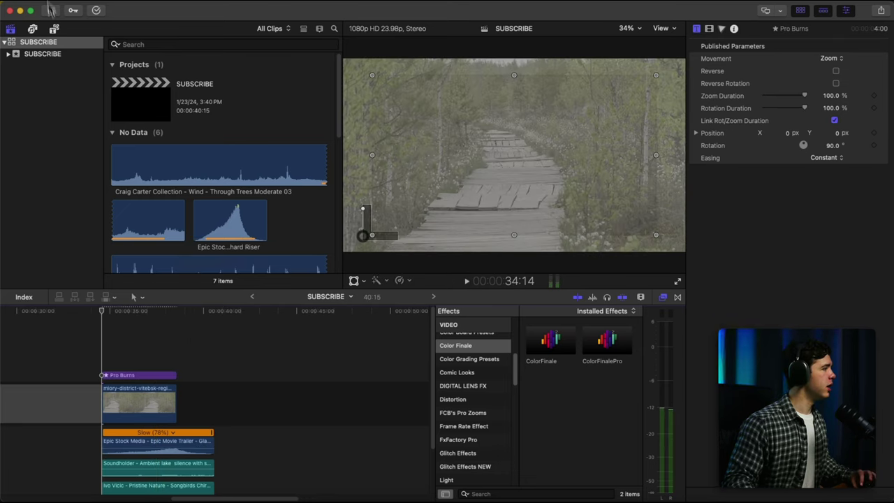
Add an Adjustment Layer title between the second video clip and its Pro Burns title, trimmed to the clip's length.
{"action": "left_click", "coordinate": [54, 29]}
{"action": "left_click_drag", "start_coordinate": [134, 75], "coordinate": [105, 380]}
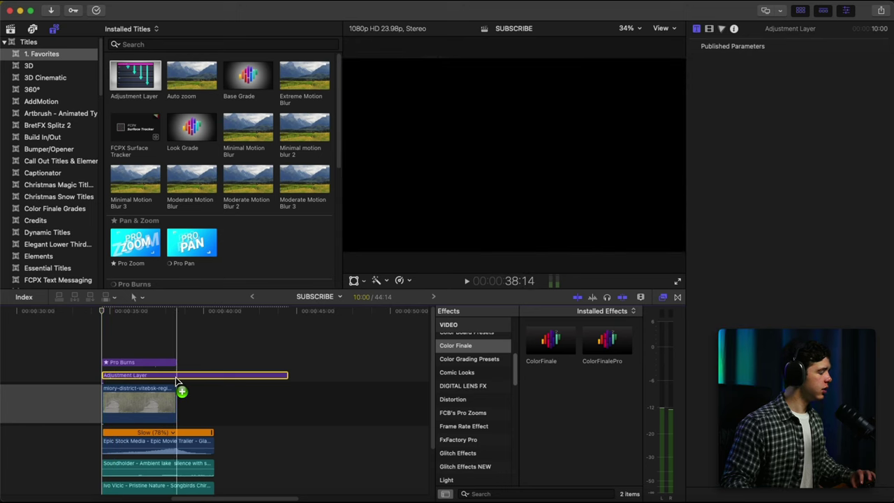
{"action": "left_click", "coordinate": [124, 349]}
{"action": "left_click", "coordinate": [130, 375]}
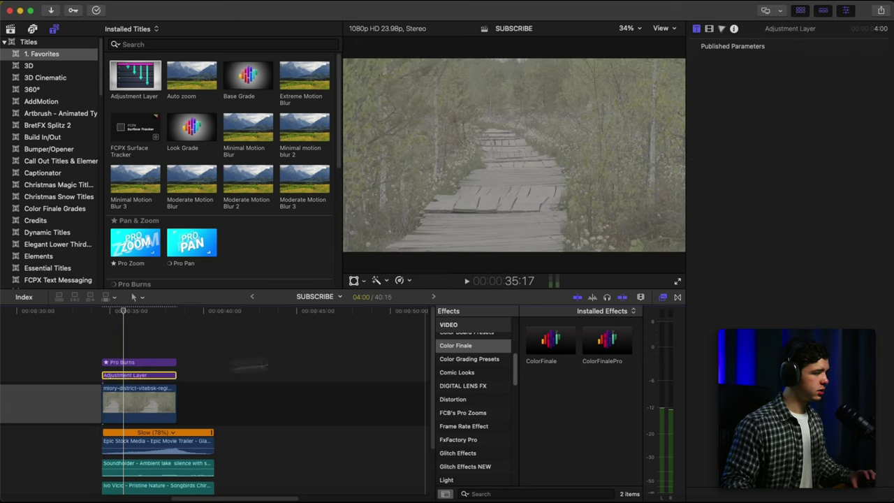
{"action": "scroll", "coordinate": [500, 370], "scroll_direction": "up", "scroll_amount": 5}
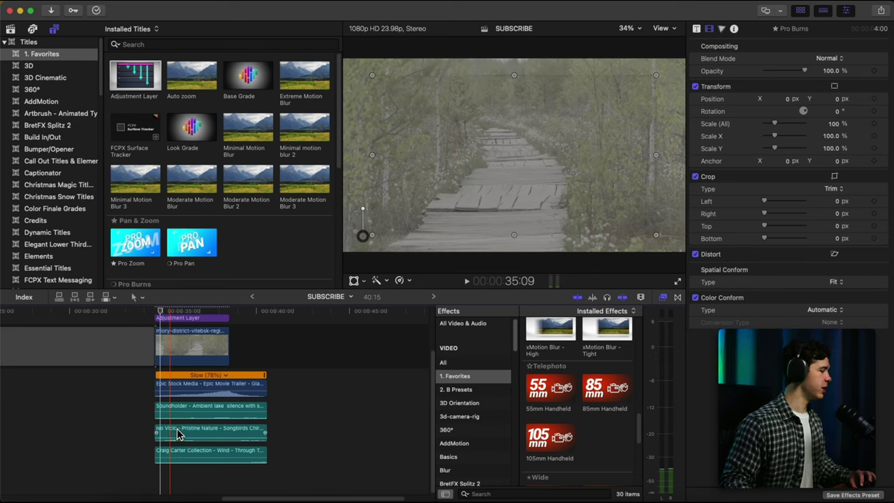
Apply the Pitch effect to the Songbirds Chirp audio beneath the second video clip and lower its Amount to -1.4.
{"action": "left_click", "coordinate": [169, 431]}
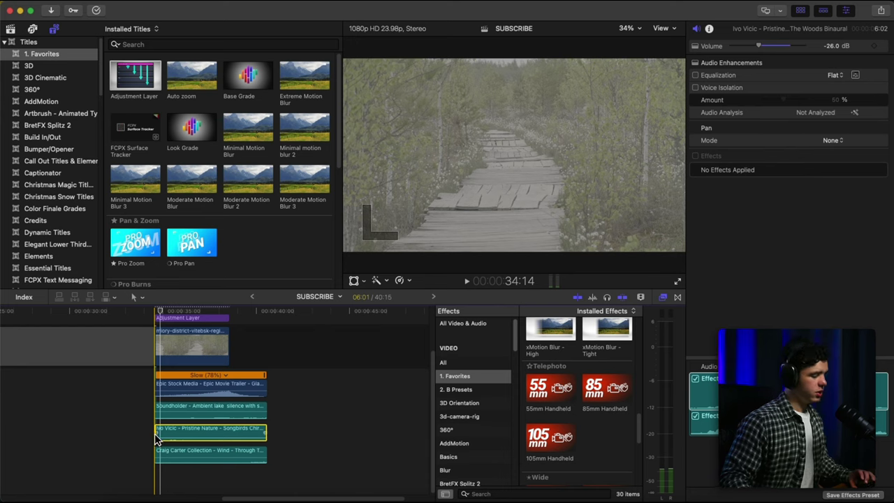
{"action": "left_click", "coordinate": [464, 324]}
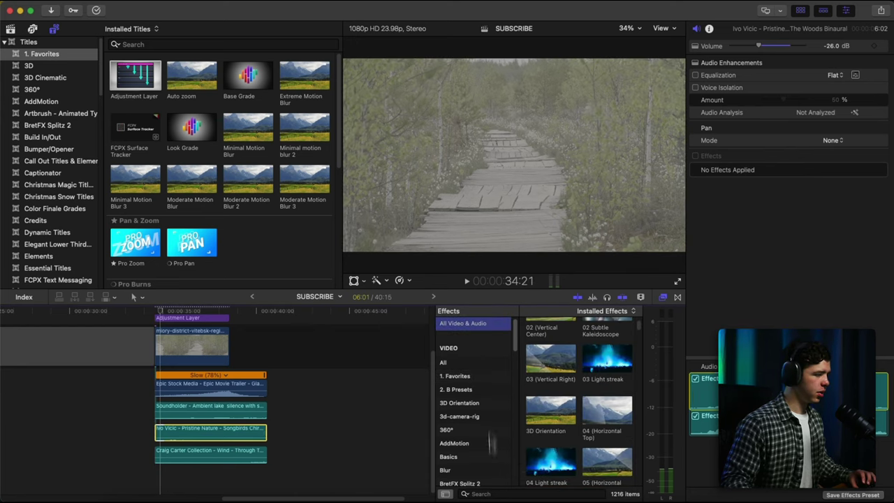
{"action": "left_click", "coordinate": [482, 493]}
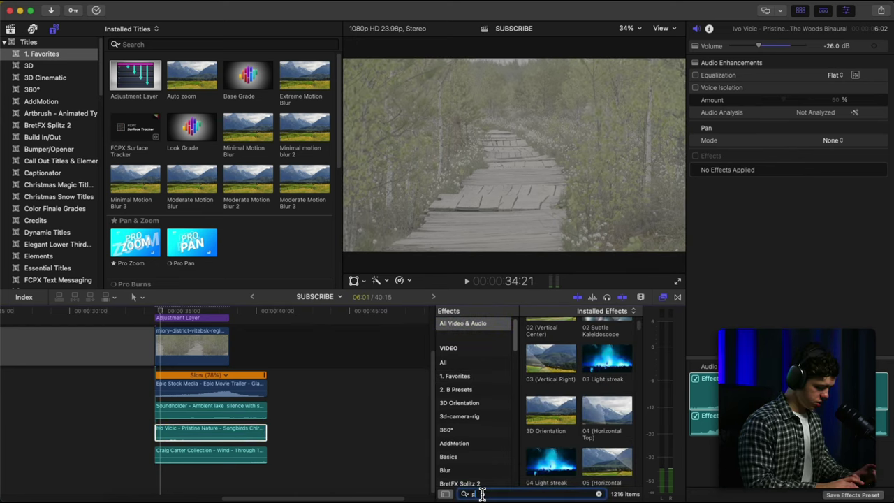
{"action": "type", "text": "pitch"}
{"action": "double_click", "coordinate": [551, 331]}
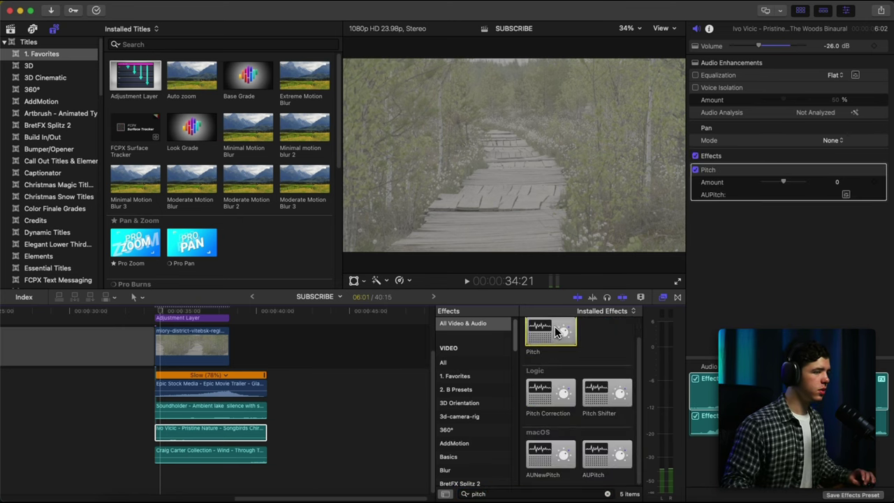
{"action": "key", "text": "space"}
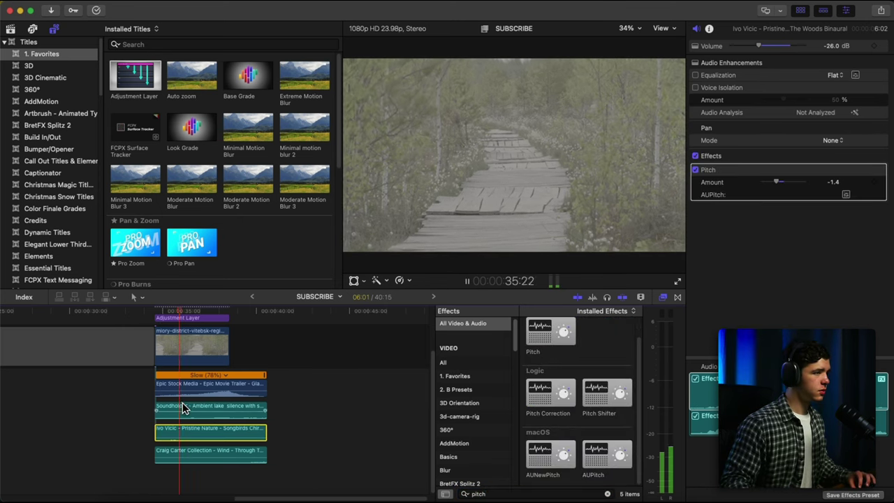
{"action": "key", "text": "space"}
{"action": "scroll", "coordinate": [189, 384], "scroll_direction": "up", "scroll_amount": 2}
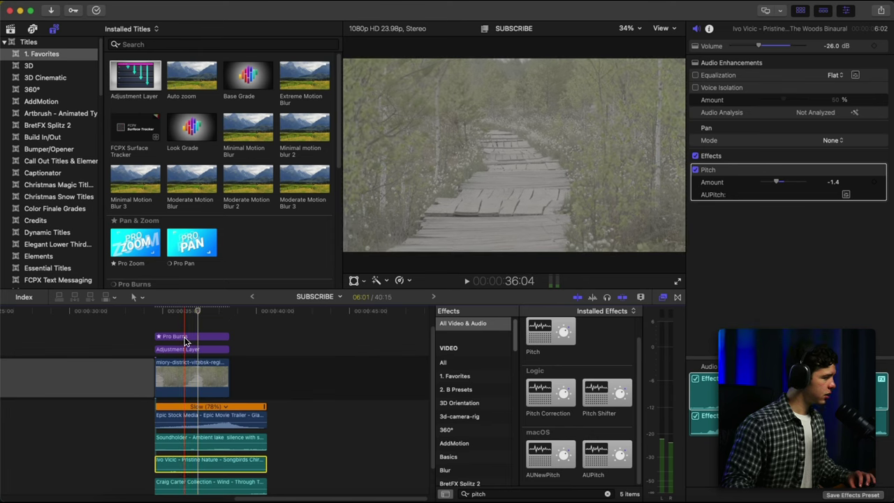
Copy the first clip's graded Adjustment Layer above the second clip's Pro Burns title and trim it to that clip's start and end.
{"action": "left_click", "coordinate": [189, 336]}
{"action": "left_click_drag", "start_coordinate": [651, 233], "coordinate": [642, 231]}
{"action": "key", "text": "space"}
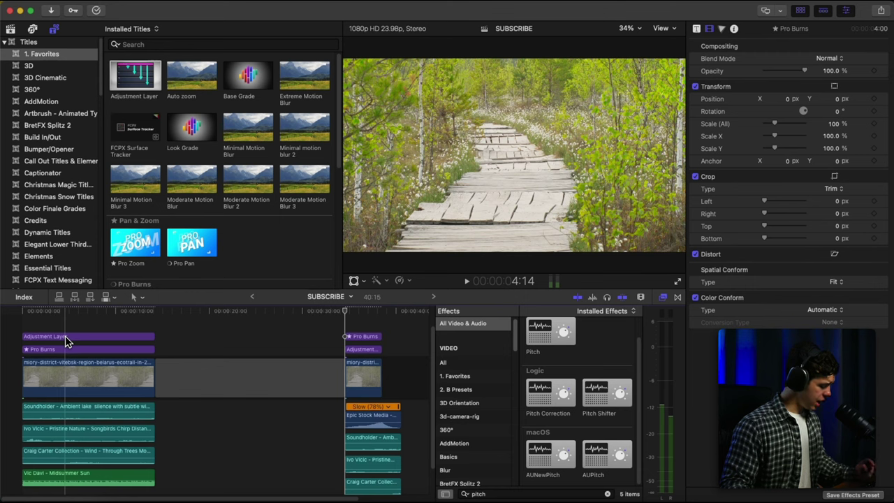
{"action": "left_click_drag", "start_coordinate": [66, 336], "coordinate": [297, 319]}
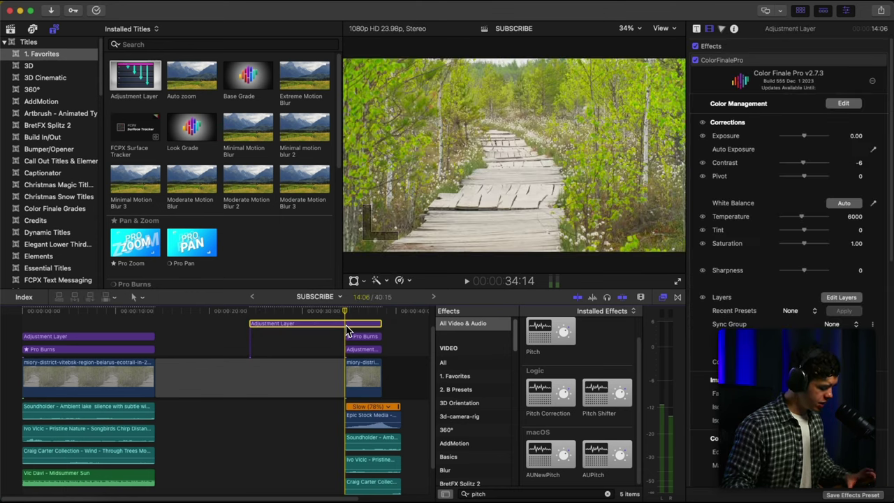
{"action": "key", "text": "alt+bracketleft"}
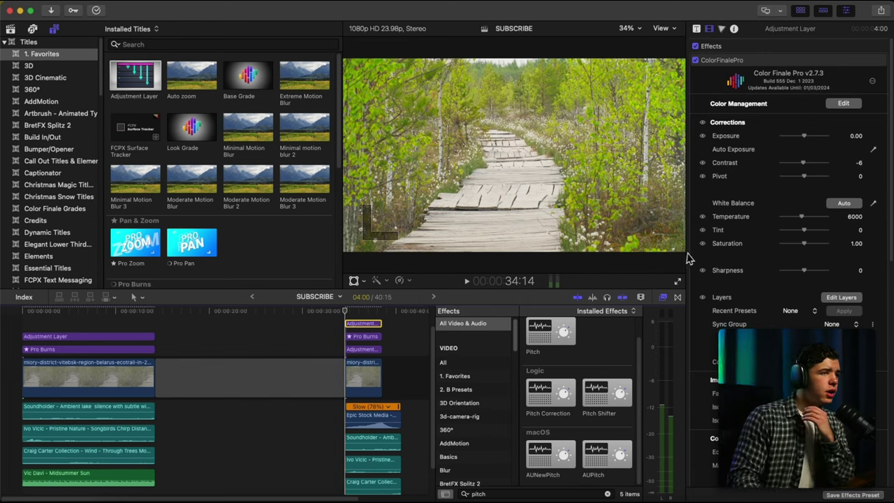
In the copied layer's ColorFinalePro grade, lower Six Vectors yellow saturation to -0.874, adjust the Color Wheels, and set Contrast to 0.
{"action": "left_click", "coordinate": [850, 304]}
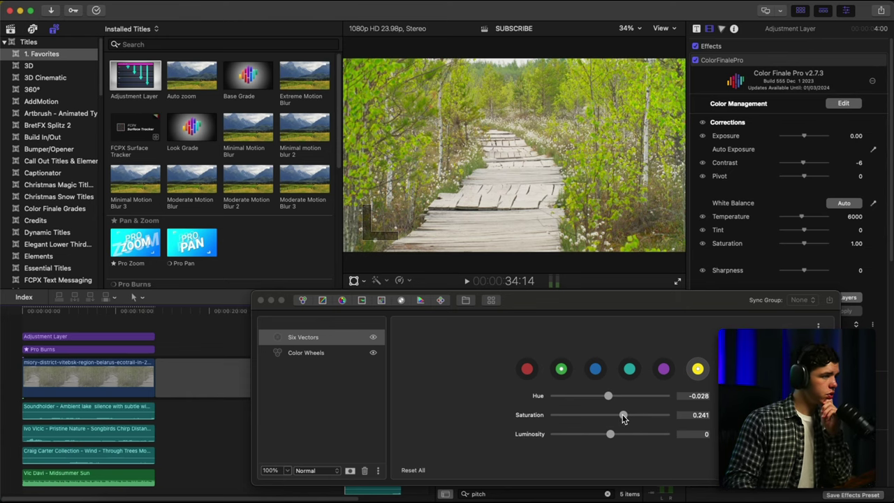
{"action": "left_click_drag", "start_coordinate": [623, 416], "coordinate": [565, 416]}
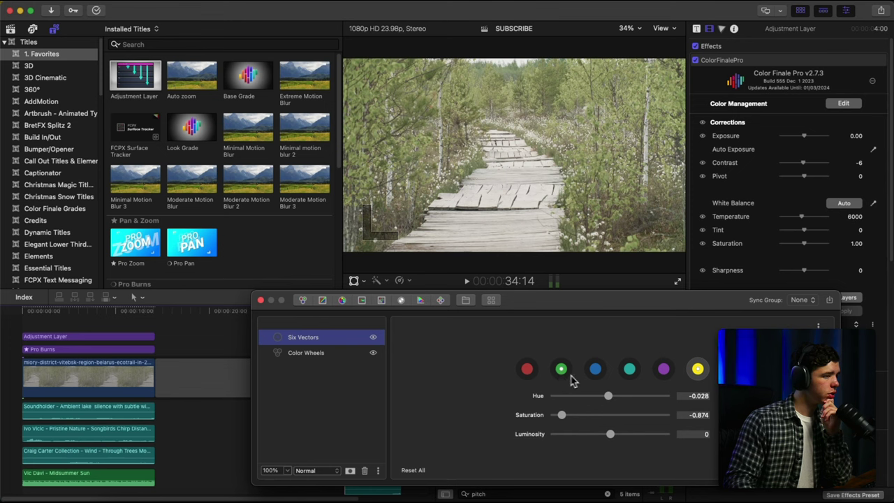
{"action": "left_click", "coordinate": [307, 353]}
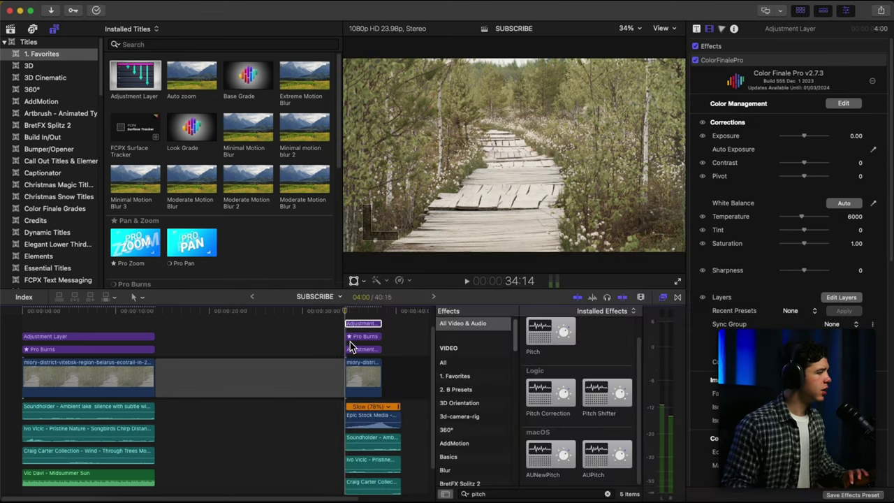
Lower the Pitch effect's Amount to -1.42 on the Glass Shard Riser clip.
{"action": "key", "text": "space"}
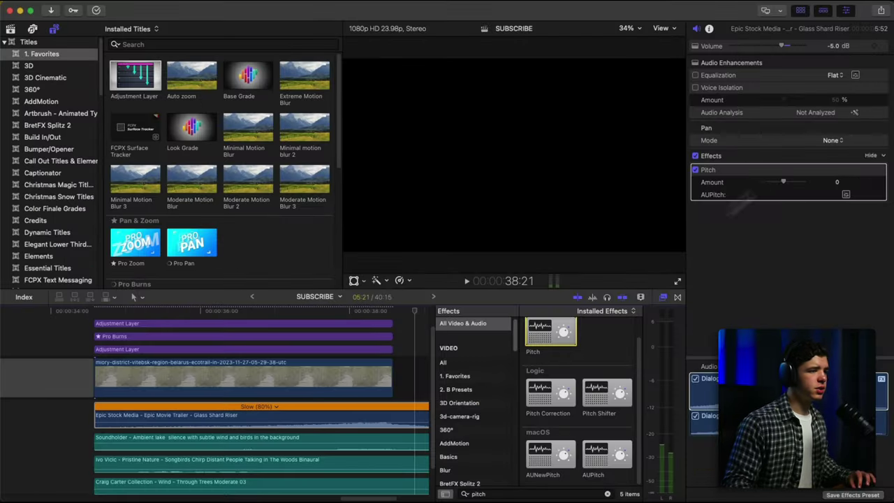
{"action": "left_click_drag", "start_coordinate": [776, 183], "coordinate": [774, 183]}
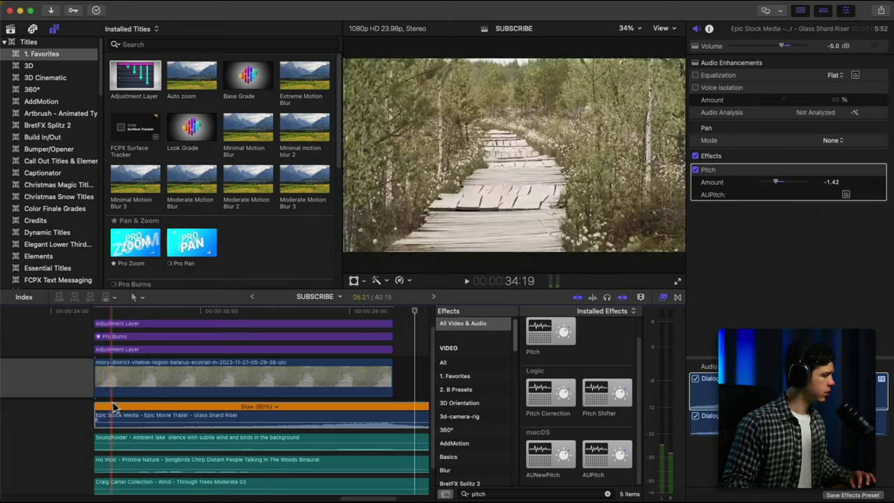
Replace the 55mm Handheld effect on the Adjustment Layer directly above the second video clip with Custom Handheld.
{"action": "scroll", "coordinate": [119, 387], "scroll_direction": "right", "scroll_amount": 3}
{"action": "scroll", "coordinate": [119, 387], "scroll_direction": "up", "scroll_amount": 1}
{"action": "left_click", "coordinate": [193, 336]}
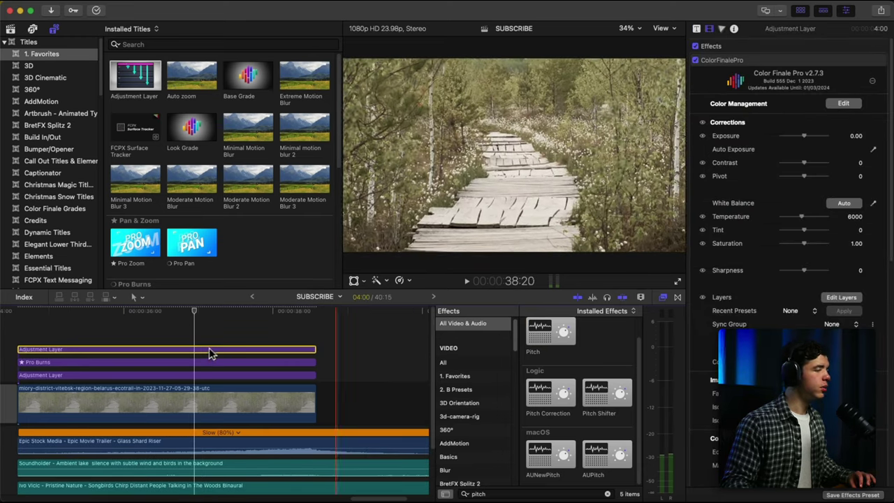
{"action": "left_click", "coordinate": [216, 375]}
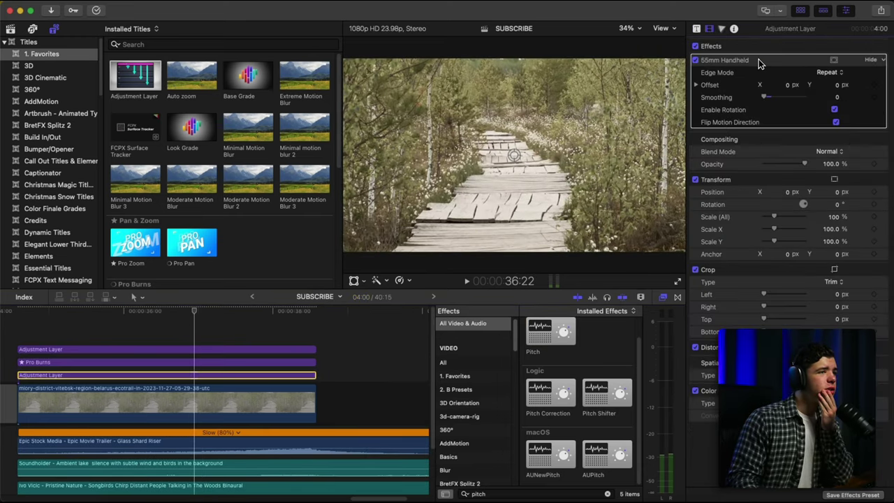
{"action": "key", "text": "Delete"}
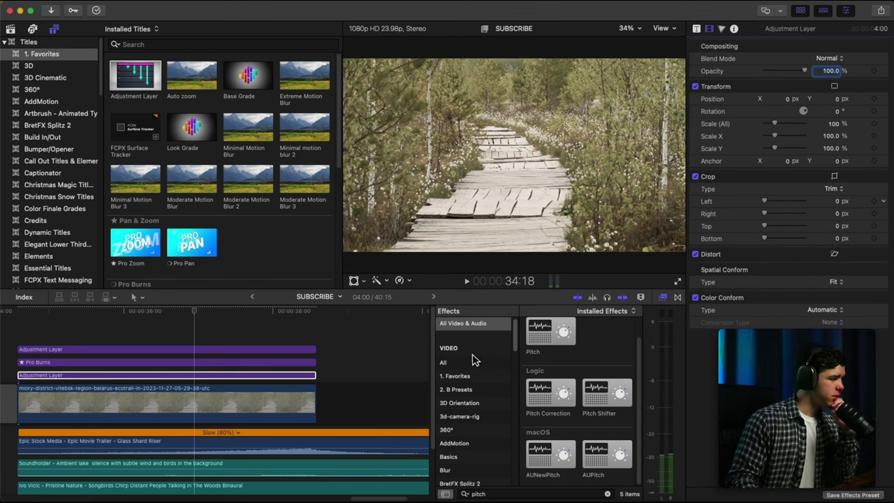
{"action": "left_click", "coordinate": [454, 375]}
{"action": "double_click", "coordinate": [550, 454]}
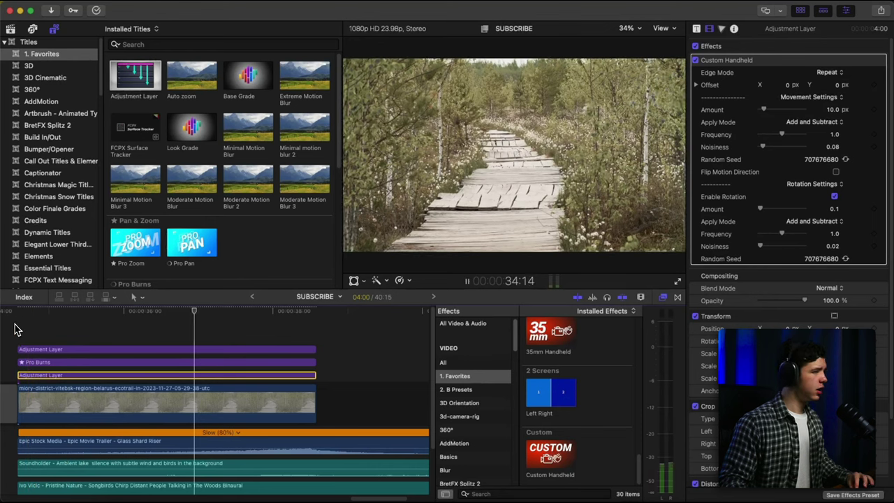
Set Custom Handheld's movement Amount to 21 px, Frequency to 0.99 and Noisiness to 0.12, and rotation Amount to 0.37 and Frequency to 1.05.
{"action": "key", "text": "space"}
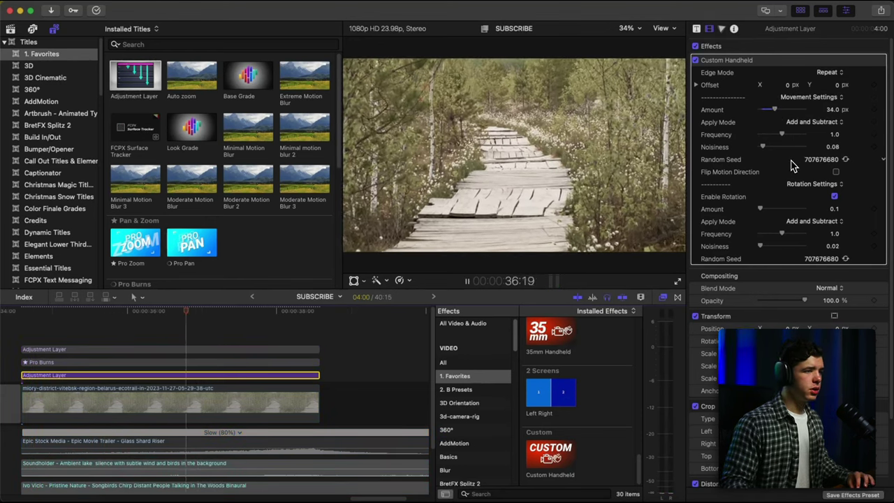
{"action": "key", "text": "space"}
{"action": "left_click_drag", "start_coordinate": [761, 210], "coordinate": [765, 210]}
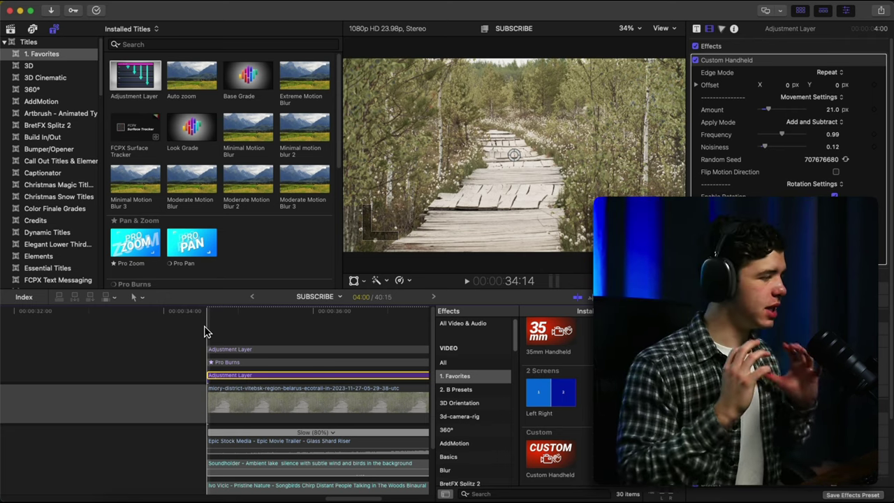
{"action": "key", "text": "space"}
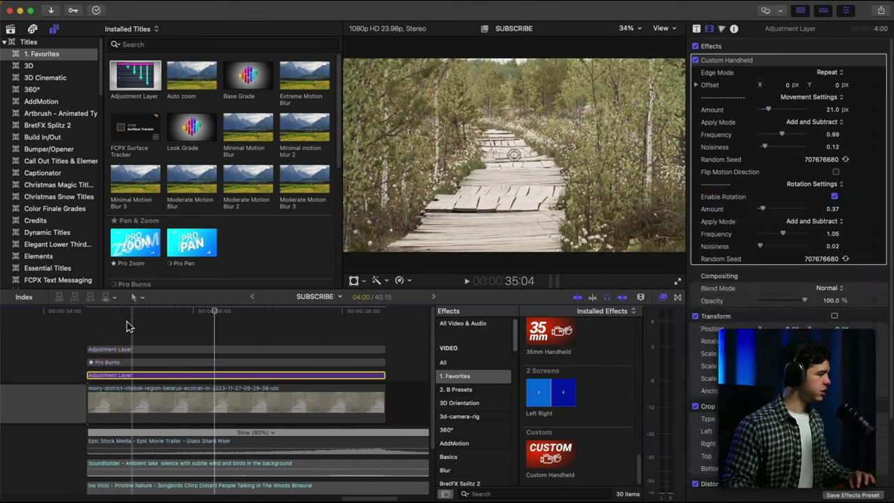
Keyframe the Custom Handheld shake from its current values at 35:04 up to 55 px Amount and 0.56 Noisiness near 38:07.
{"action": "left_click", "coordinate": [132, 325]}
{"action": "left_click", "coordinate": [138, 376]}
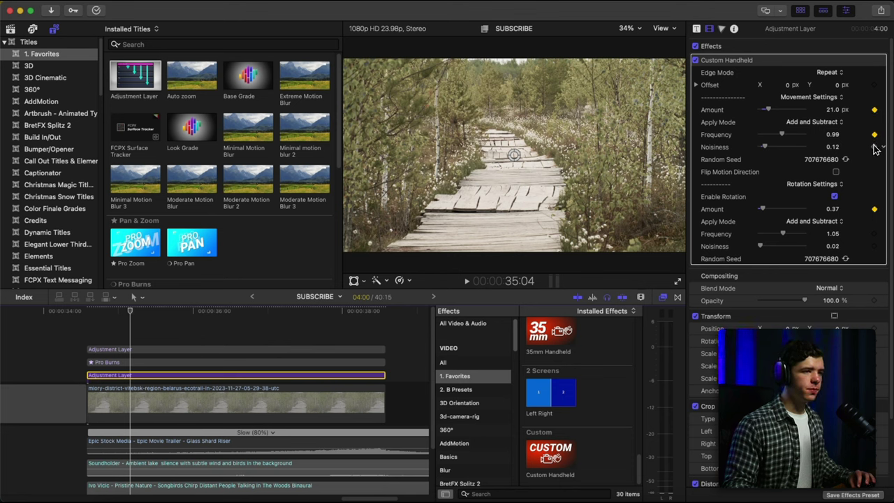
{"action": "left_click", "coordinate": [363, 340]}
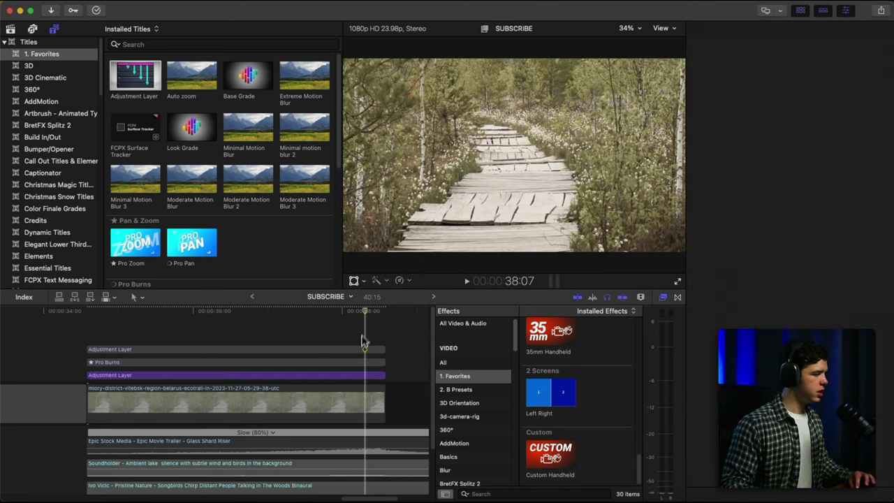
{"action": "left_click", "coordinate": [363, 376]}
{"action": "left_click_drag", "start_coordinate": [770, 109], "coordinate": [787, 111]}
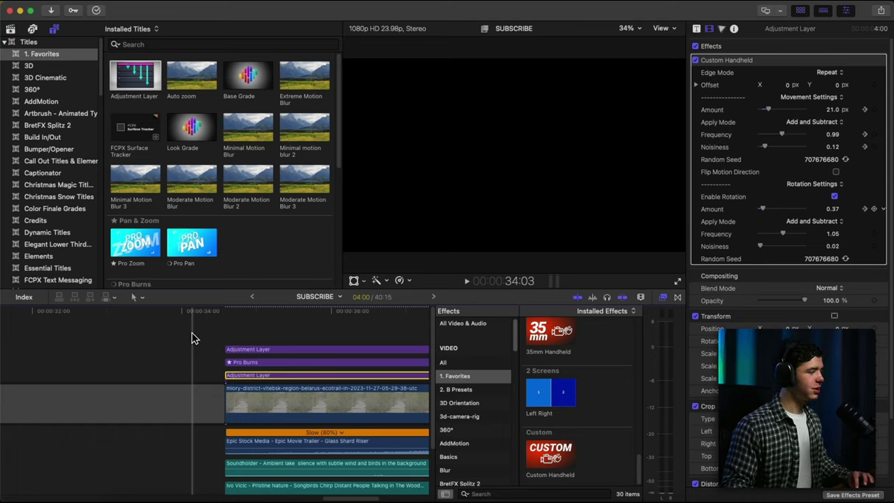
{"action": "key", "text": "super+minus"}
{"action": "scroll", "coordinate": [192, 338], "scroll_direction": "right", "scroll_amount": 3}
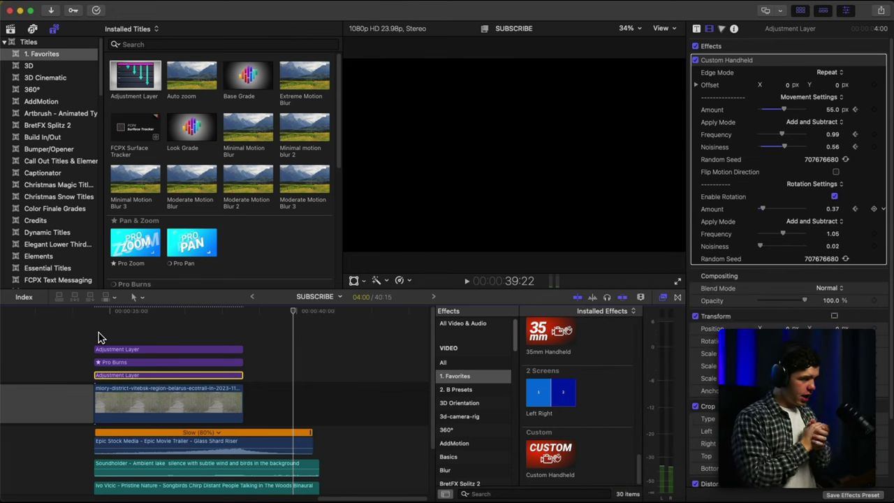
Copy the gap between the two video clips to the end of the timeline, directly after the second clip.
{"action": "key", "text": "super+minus"}
{"action": "key", "text": "super+minus"}
{"action": "key", "text": "super+minus"}
{"action": "key", "text": "super+minus"}
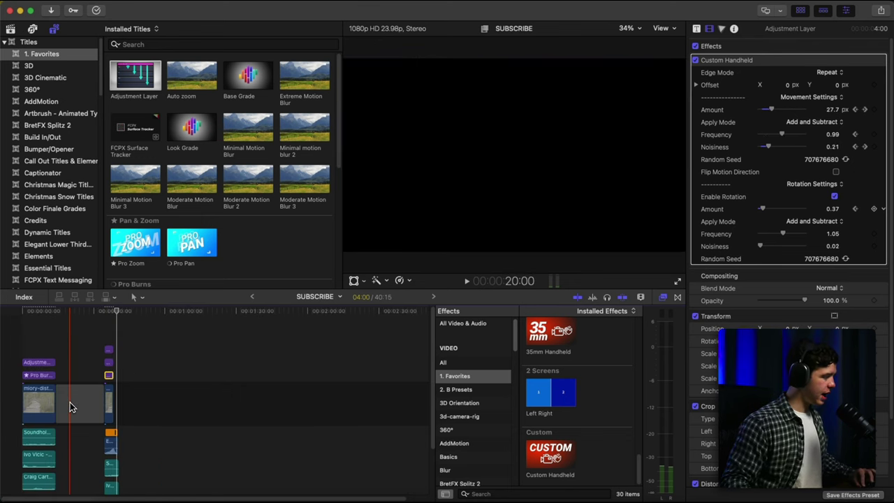
{"action": "left_click_drag", "start_coordinate": [72, 405], "coordinate": [214, 405]}
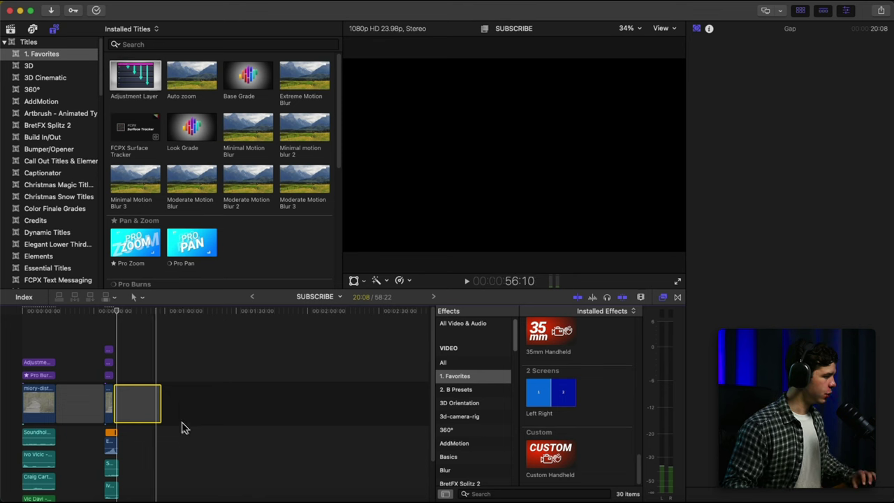
{"action": "key", "text": "super+minus"}
{"action": "key", "text": "super+equal"}
{"action": "key", "text": "super+equal"}
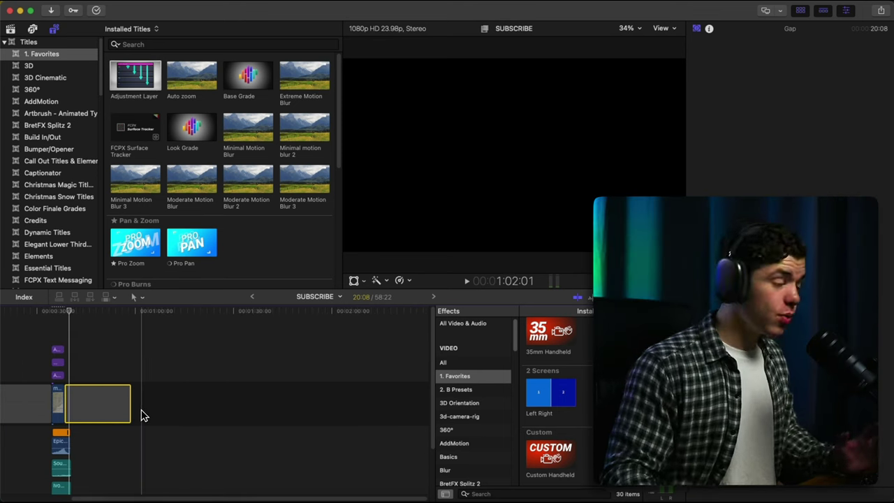
Copy the first forest clip with its lake ambience, songbird and wind sounds to the end of the timeline after the new gap.
{"action": "key", "text": "Delete"}
{"action": "left_click", "coordinate": [58, 409]}
{"action": "left_click_drag", "start_coordinate": [58, 409], "coordinate": [197, 411]}
{"action": "scroll", "coordinate": [248, 400], "scroll_direction": "left", "scroll_amount": 3}
{"action": "left_click_drag", "start_coordinate": [144, 417], "coordinate": [238, 421]}
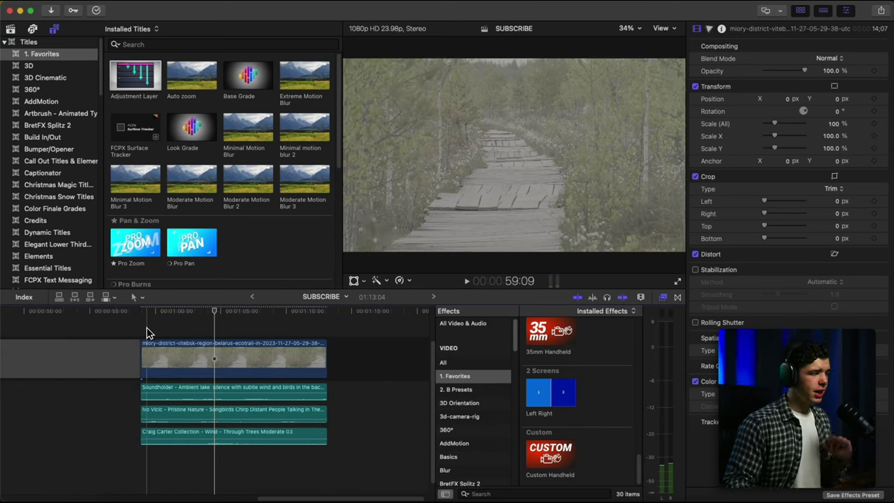
Switch to Artlist in Chrome and replace the Riser keyword with a sound effects search for "scary forest".
{"action": "left_click", "coordinate": [224, 498]}
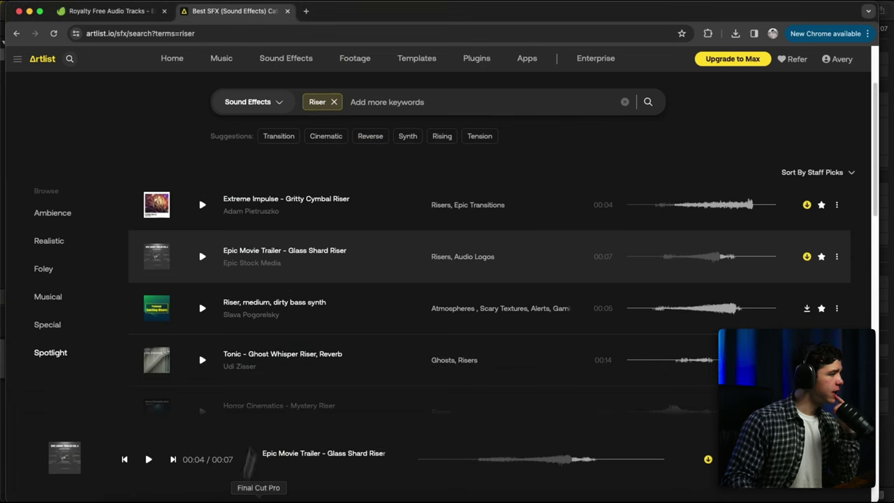
{"action": "left_click", "coordinate": [334, 103]}
{"action": "type", "text": "scary"}
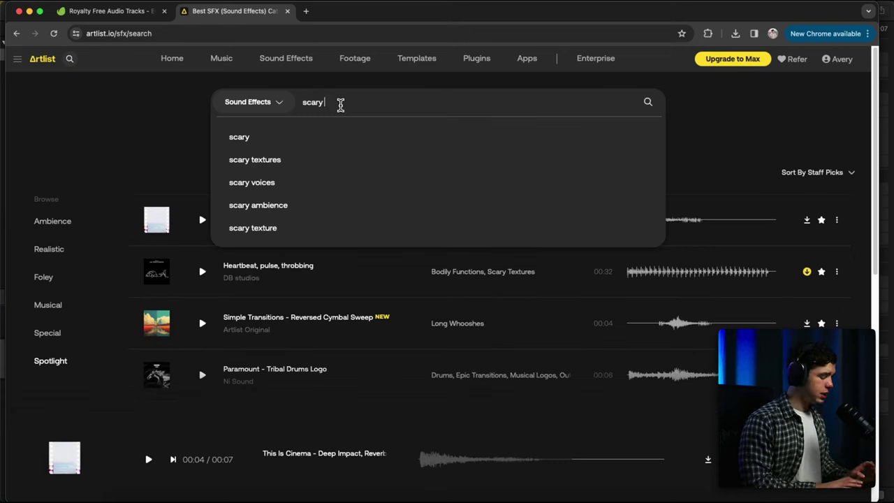
{"action": "type", "text": " forest"}
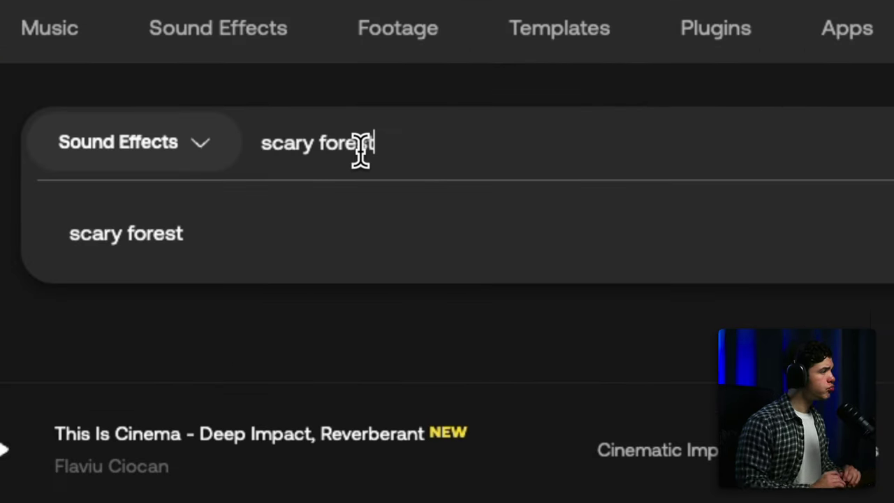
{"action": "key", "text": "Return"}
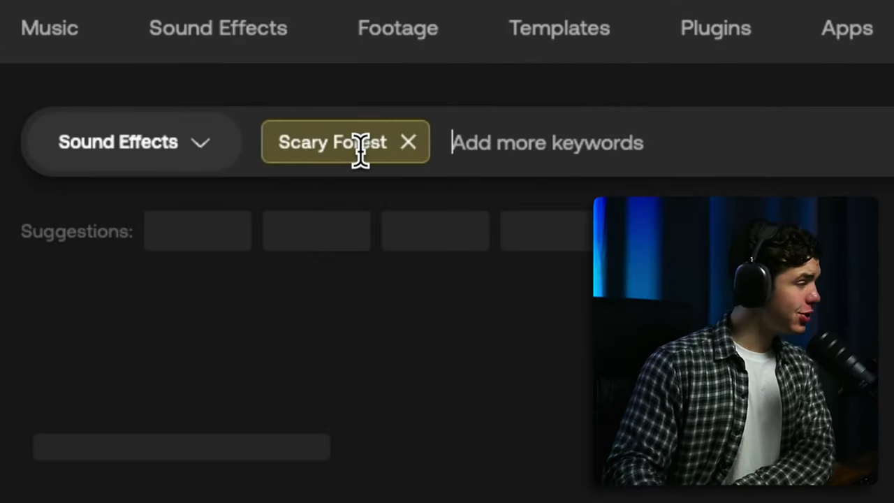
Download European Forest - Eurasian Black Grouse Call as a WAV from Artlist and switch back to Final Cut Pro.
{"action": "left_click", "coordinate": [202, 220]}
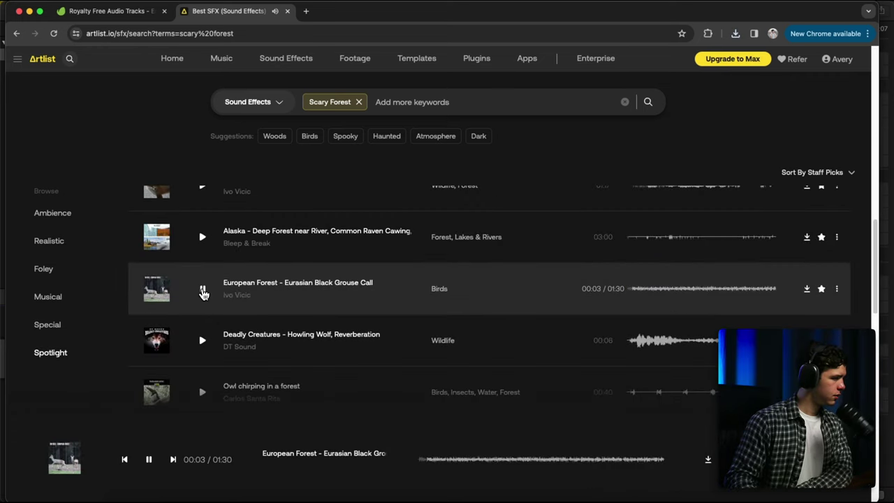
{"action": "left_click", "coordinate": [806, 289]}
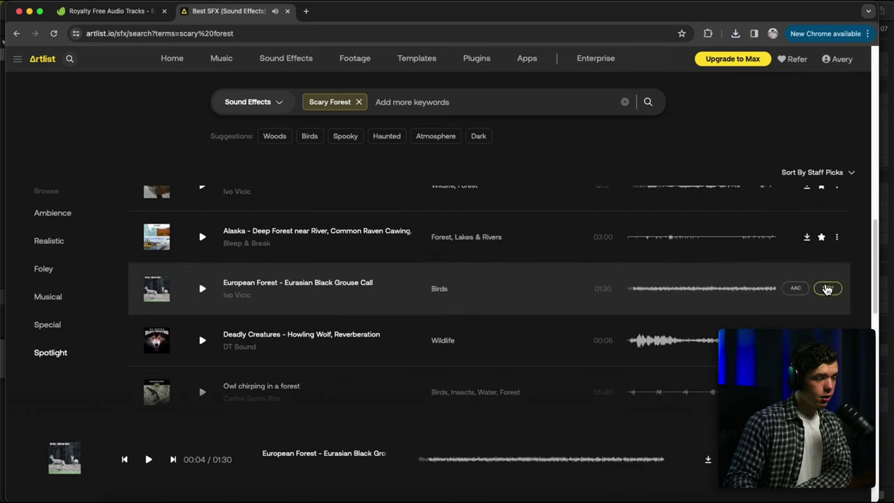
{"action": "left_click", "coordinate": [827, 289]}
{"action": "left_click", "coordinate": [260, 501]}
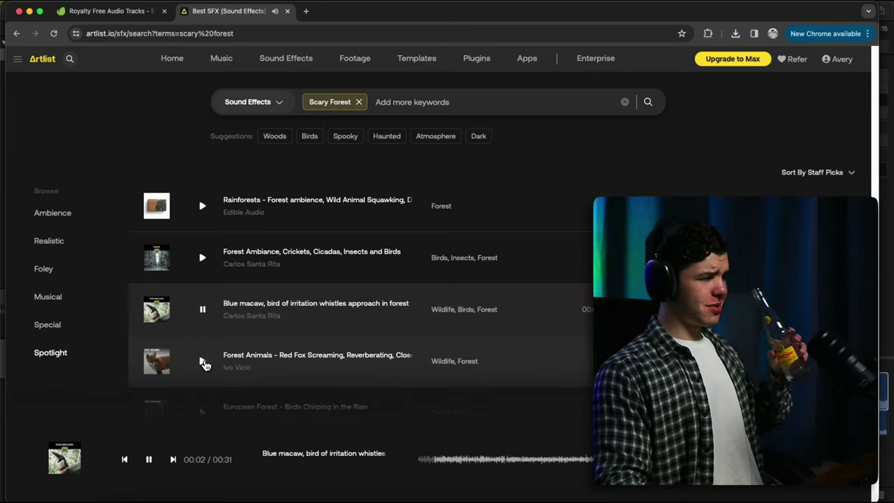
Download the Forest Animals - Red Fox Screaming sound from Artlist as WAV and place it in Final Cut Pro under the third forest clip.
{"action": "left_click", "coordinate": [203, 363]}
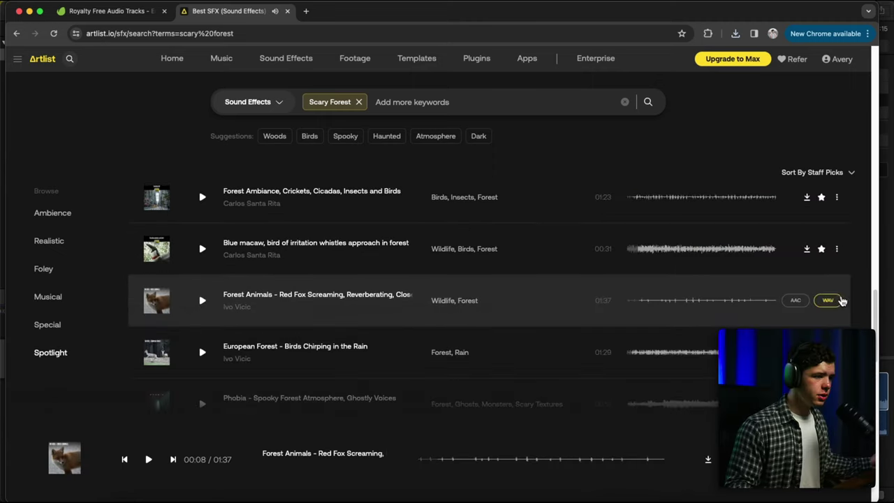
{"action": "left_click", "coordinate": [259, 500]}
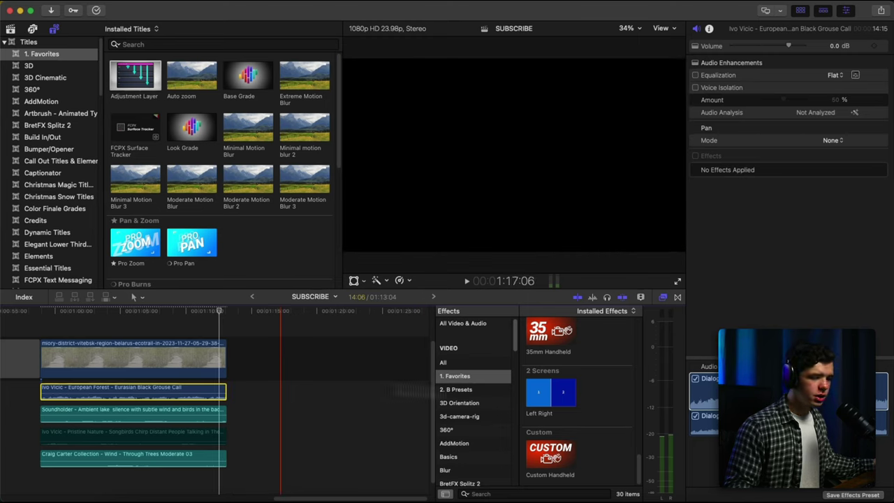
{"action": "left_click_drag", "start_coordinate": [272, 412], "coordinate": [205, 413]}
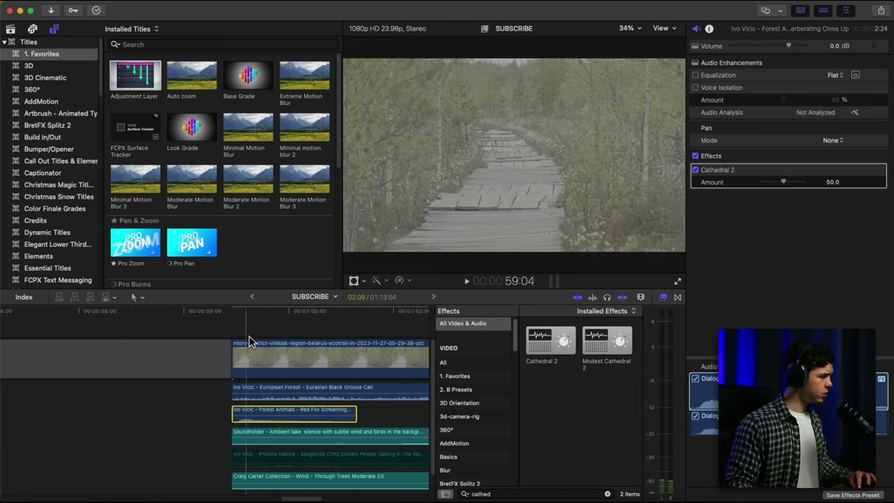
Raise the red fox scream's volume to 4.0 dB and assign it the Effects audio role.
{"action": "left_click", "coordinate": [250, 343]}
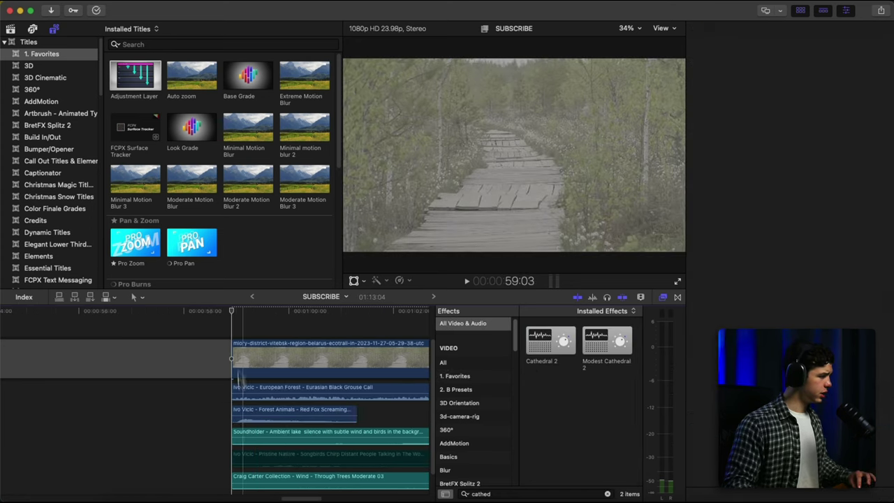
{"action": "left_click_drag", "start_coordinate": [244, 422], "coordinate": [244, 409]}
{"action": "right_click", "coordinate": [243, 409]}
{"action": "mouse_move", "coordinate": [286, 326]}
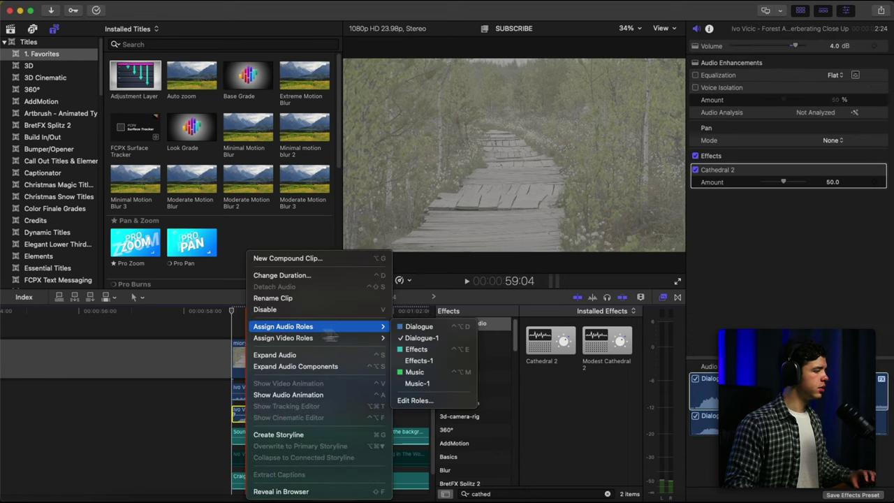
{"action": "left_click", "coordinate": [416, 349]}
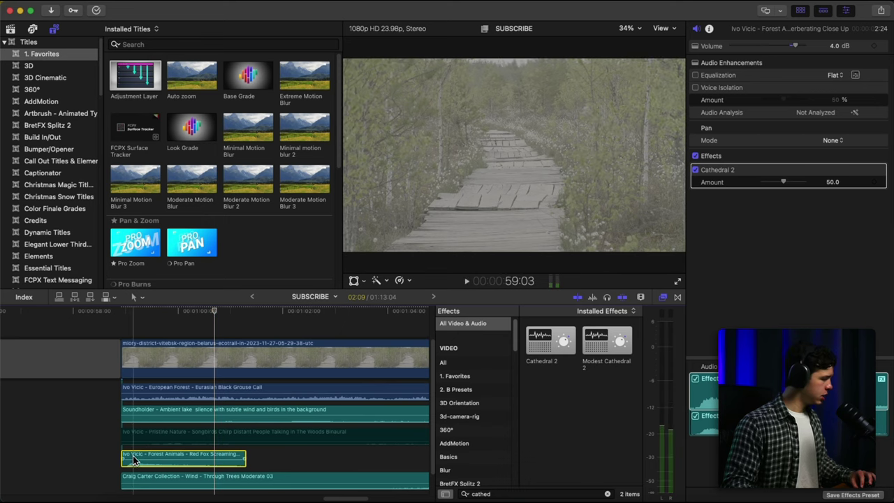
{"action": "left_click_drag", "start_coordinate": [134, 459], "coordinate": [116, 454]}
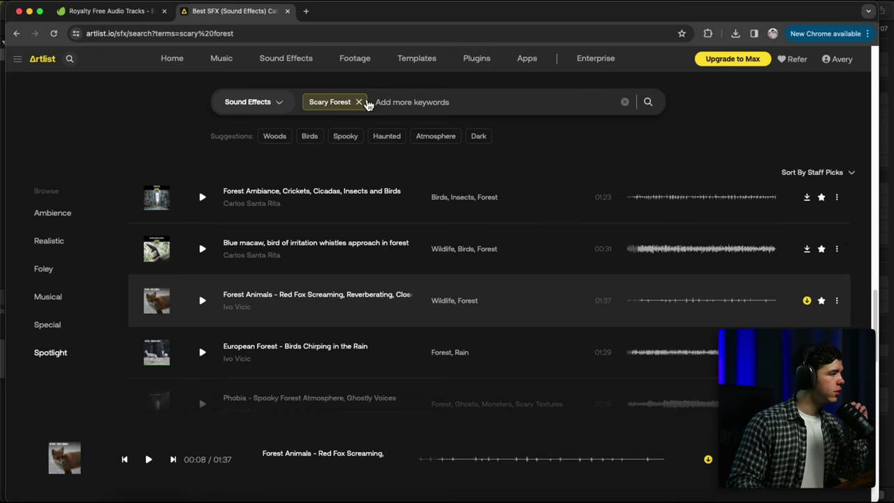
Download Don't Panic - Scary Mystery Riser from an Artlist "scary riser" search and place it under the third forest clip in Final Cut Pro.
{"action": "left_click", "coordinate": [359, 103]}
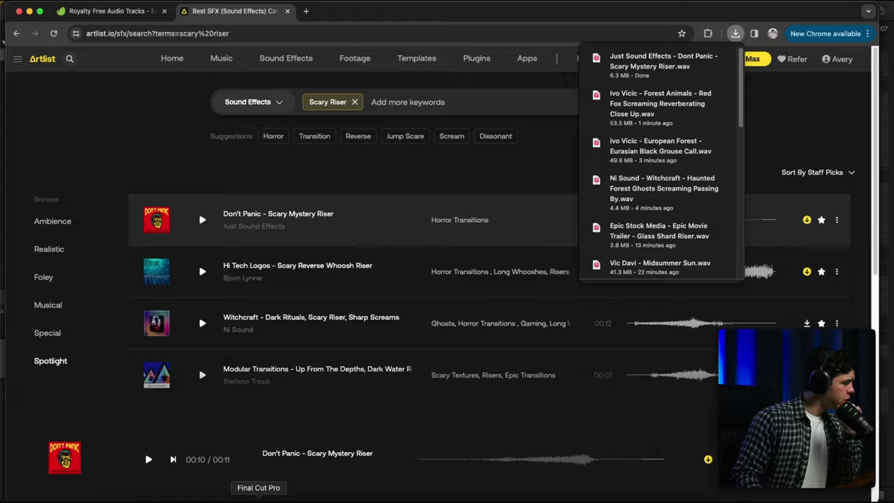
{"action": "left_click", "coordinate": [262, 501]}
{"action": "left_click_drag", "start_coordinate": [664, 501], "coordinate": [197, 456]}
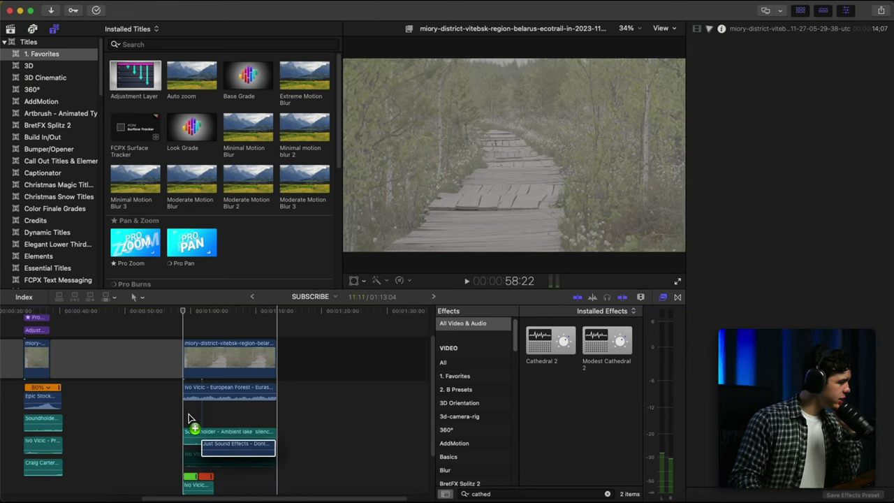
{"action": "left_click_drag", "start_coordinate": [188, 419], "coordinate": [185, 414]}
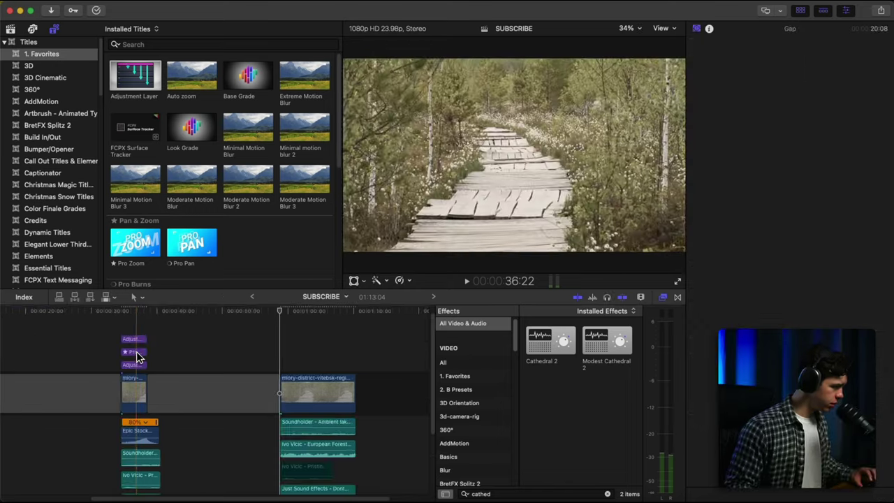
Copy the Pro Burns title above the start of the third forest clip and set its Rotation to 87.6°.
{"action": "left_click_drag", "start_coordinate": [131, 353], "coordinate": [294, 352]}
{"action": "key", "text": "super+="}
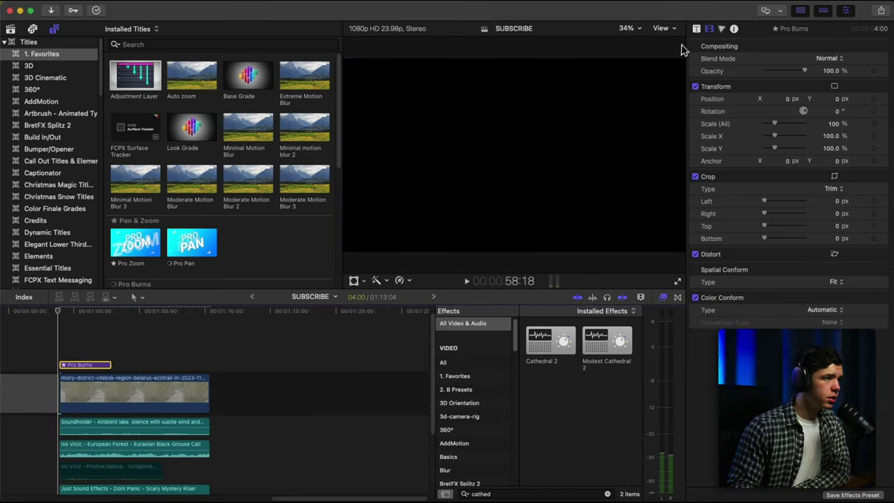
{"action": "left_click", "coordinate": [696, 29]}
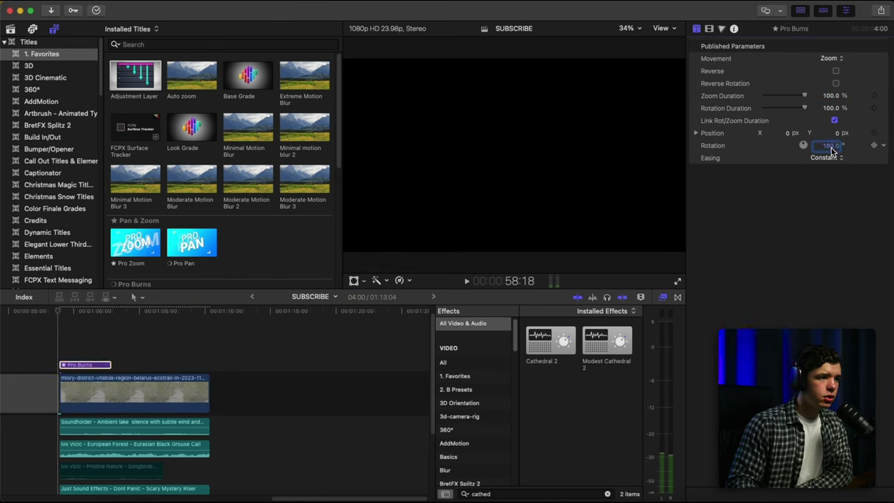
{"action": "key", "text": "space"}
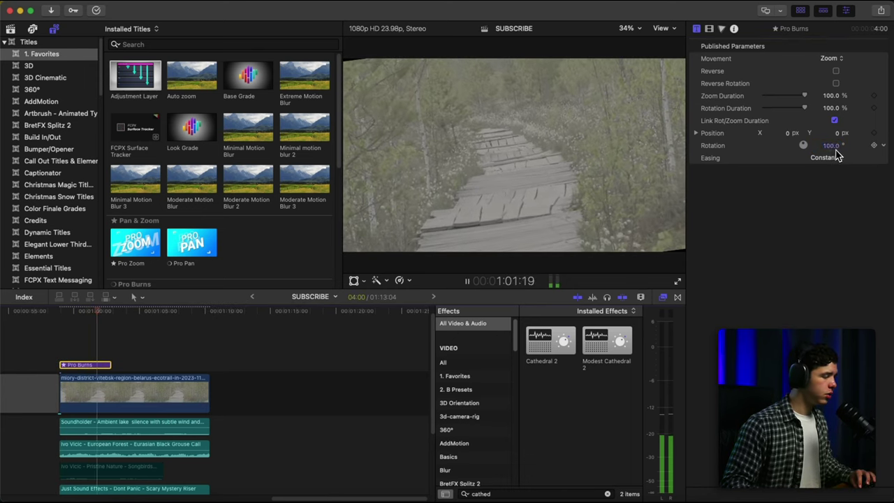
{"action": "key", "text": "space"}
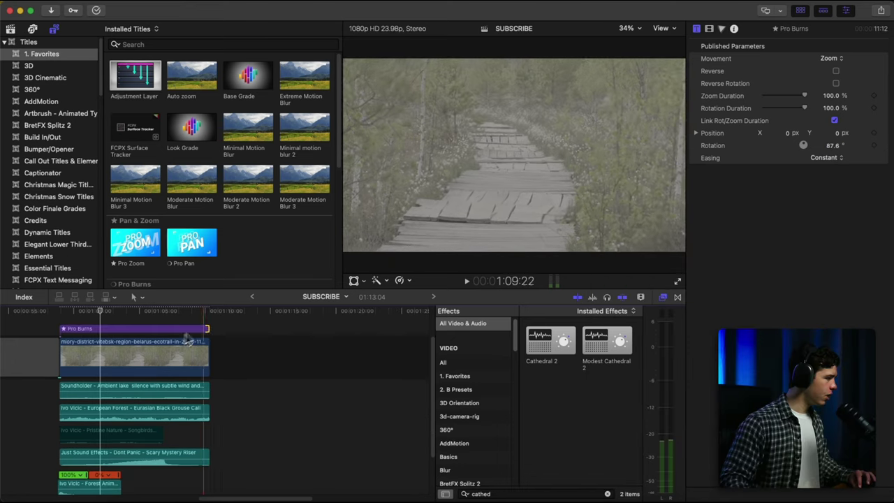
Trim the Pro Burns title over the third clip to 7:22 and enable Reverse and Reverse Rotation.
{"action": "left_click_drag", "start_coordinate": [207, 329], "coordinate": [163, 335]}
{"action": "left_click", "coordinate": [105, 328]}
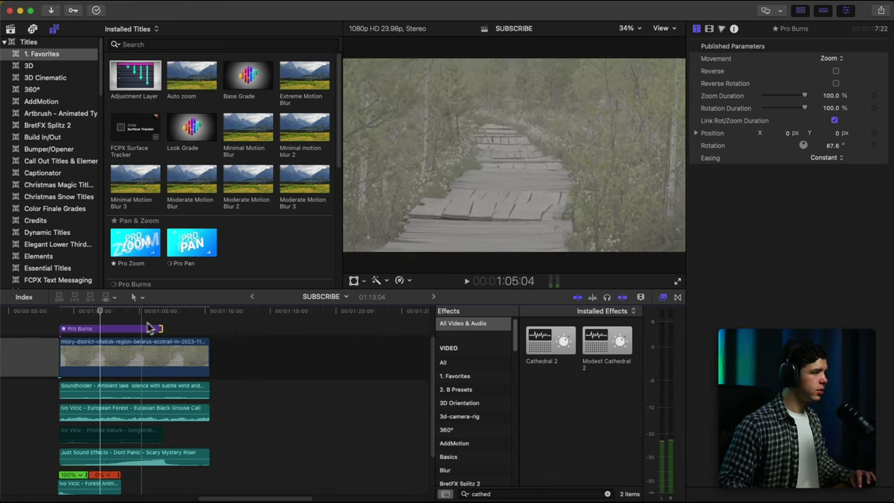
{"action": "left_click", "coordinate": [835, 72]}
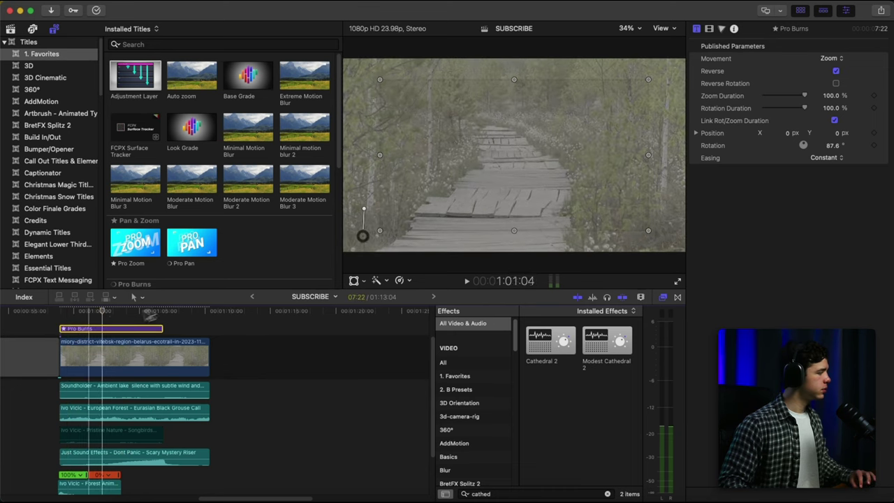
{"action": "key", "text": "space"}
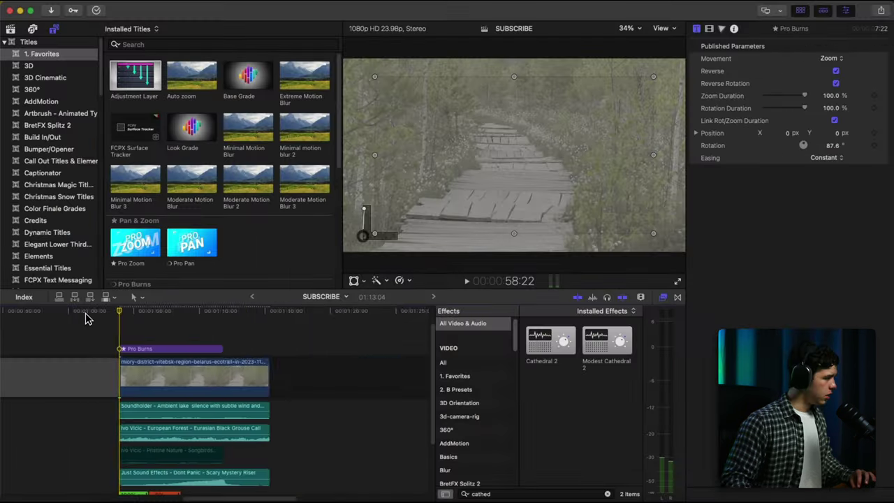
Copy the second clip's adjustment layer above Pro Burns on the third forest clip and extend it to 11:16.
{"action": "scroll", "coordinate": [86, 318], "scroll_direction": "left", "scroll_amount": 4}
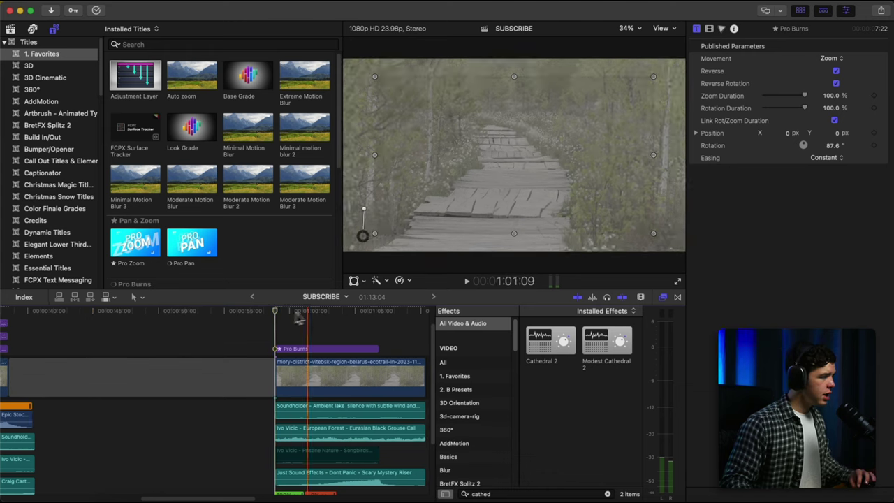
{"action": "key", "text": "super+minus"}
{"action": "key", "text": "super+minus"}
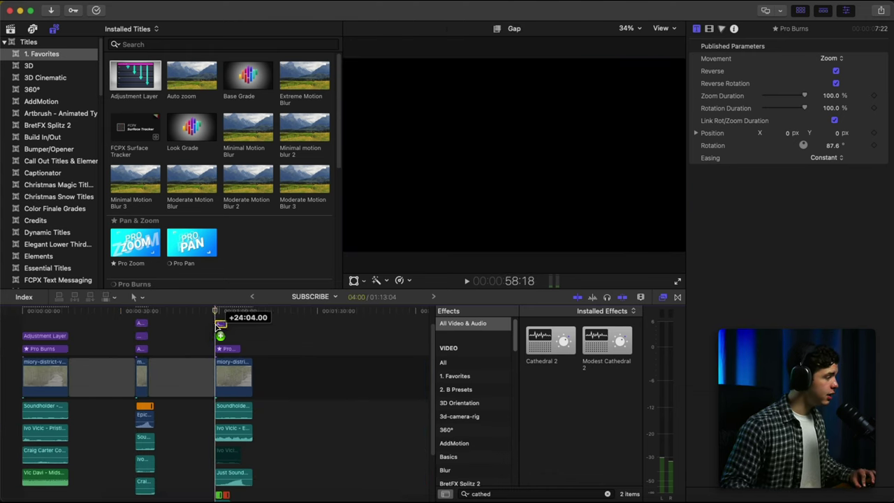
{"action": "left_click", "coordinate": [215, 334]}
{"action": "key", "text": "super+equal"}
{"action": "left_click_drag", "start_coordinate": [266, 335], "coordinate": [365, 335]}
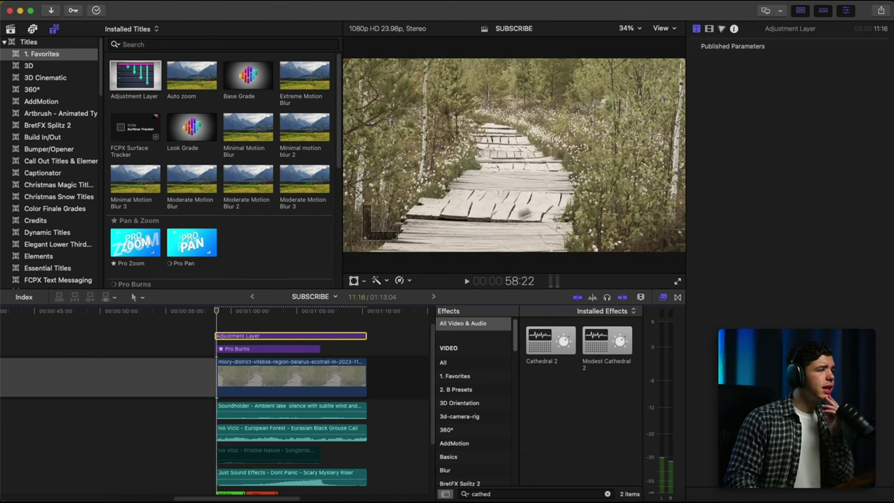
Set the new adjustment layer's Log Wheels Shadows to 0.38 red, -0.14 green and -0.24 blue, with Log Wheels above Six Vectors.
{"action": "left_click", "coordinate": [711, 28]}
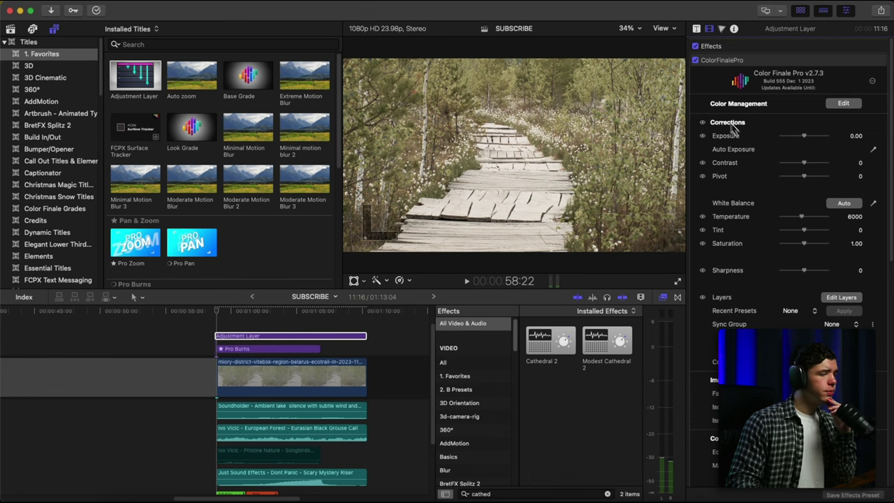
{"action": "left_click", "coordinate": [841, 297]}
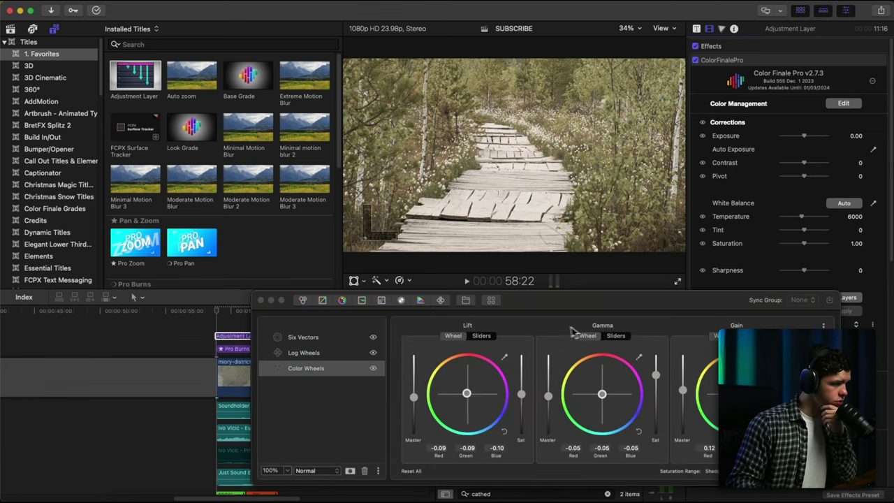
{"action": "left_click_drag", "start_coordinate": [538, 310], "coordinate": [531, 279]}
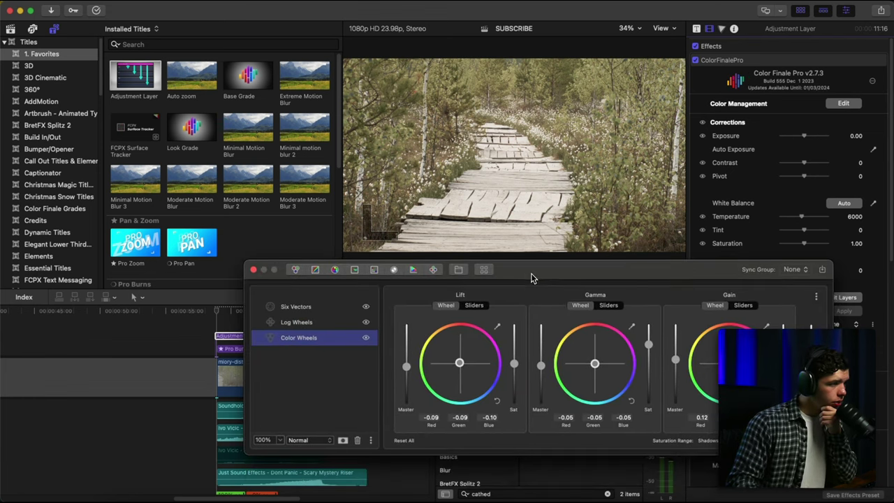
{"action": "left_click", "coordinate": [341, 328]}
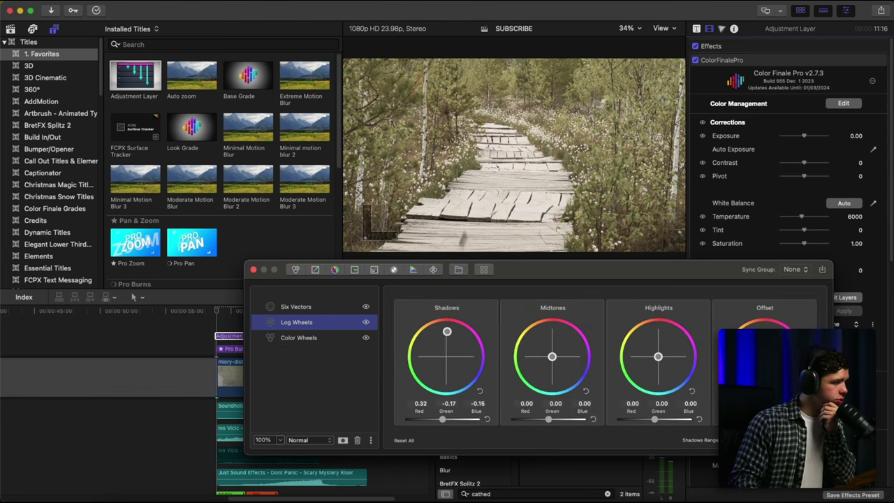
{"action": "left_click_drag", "start_coordinate": [447, 333], "coordinate": [410, 364]}
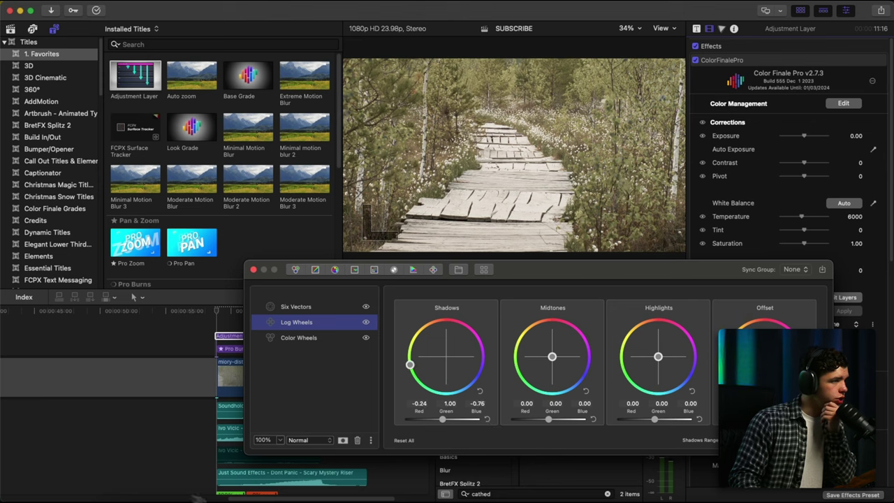
{"action": "left_click_drag", "start_coordinate": [477, 335], "coordinate": [441, 328]}
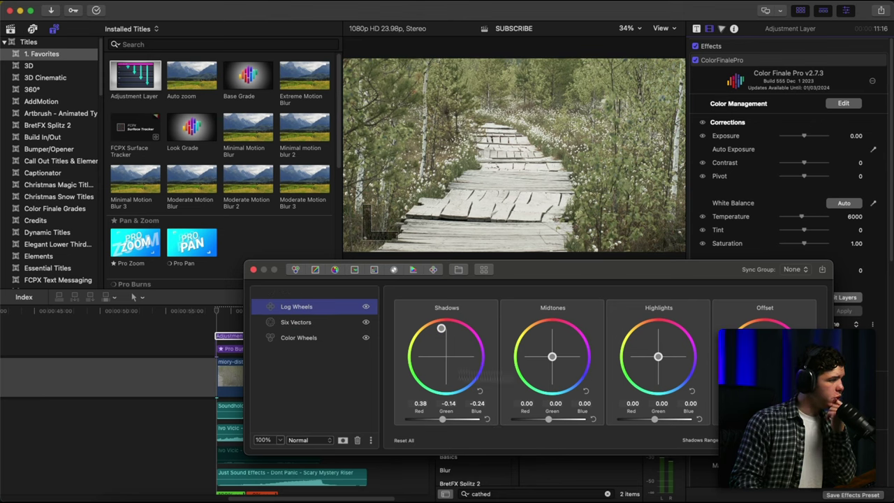
In Six Vectors, set the yellow vector's Hue to 0.2 and Luminosity to -0.256.
{"action": "left_click", "coordinate": [296, 322]}
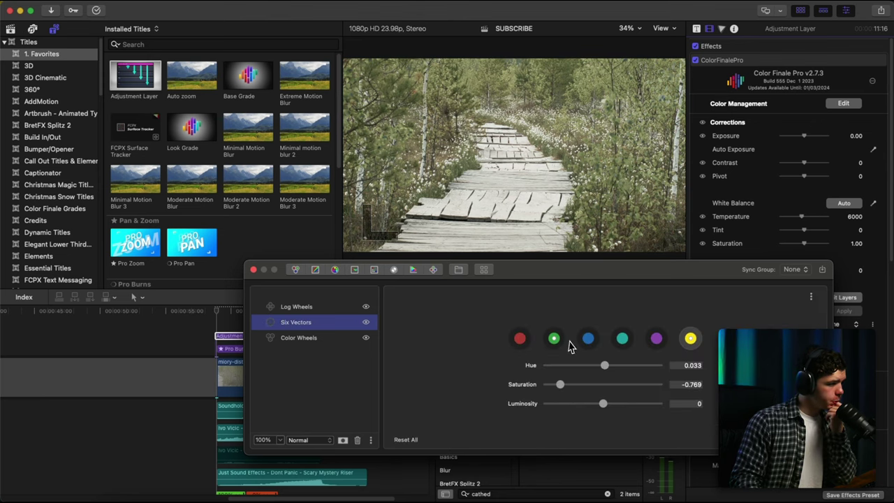
{"action": "left_click_drag", "start_coordinate": [602, 403], "coordinate": [589, 408]}
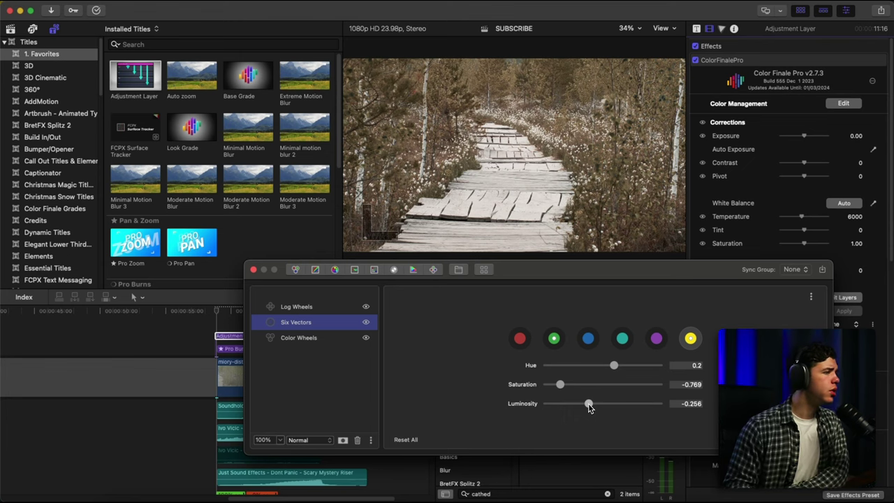
In Six Vectors, adjust the blue, cyan, magenta and green vectors to mute the remaining forest colours.
{"action": "left_click", "coordinate": [589, 338]}
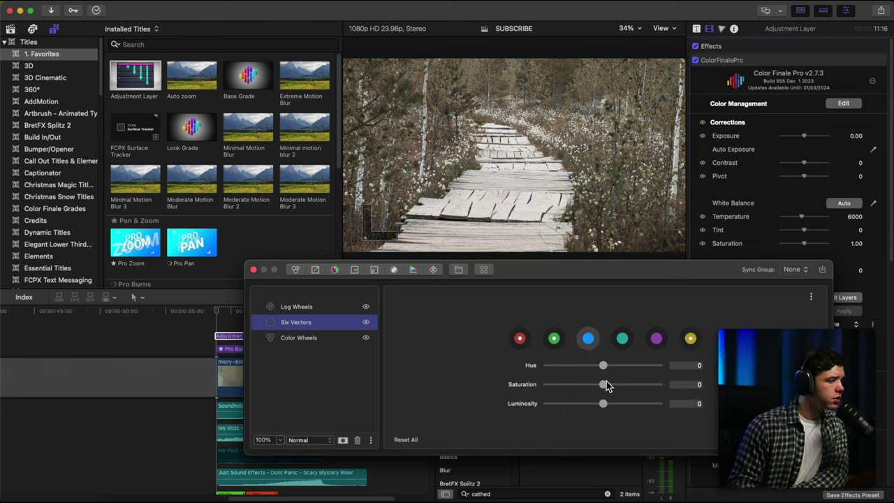
{"action": "left_click", "coordinate": [622, 338]}
{"action": "left_click", "coordinate": [655, 339]}
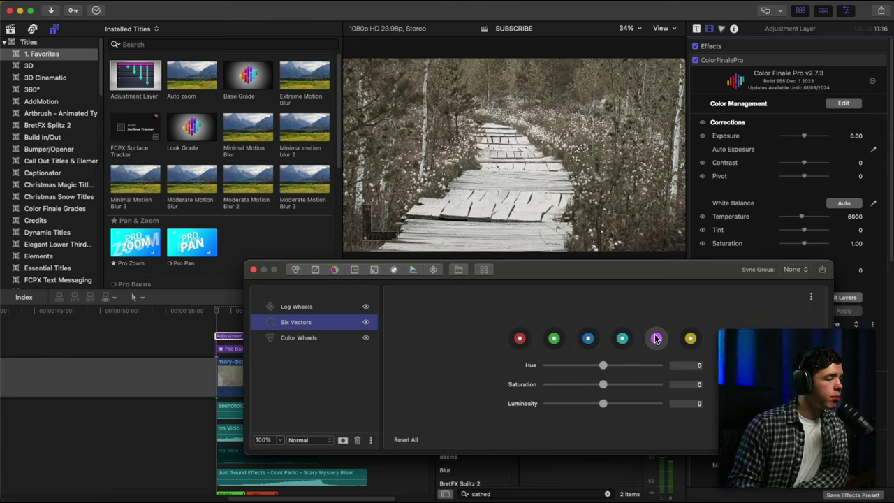
{"action": "left_click", "coordinate": [554, 338]}
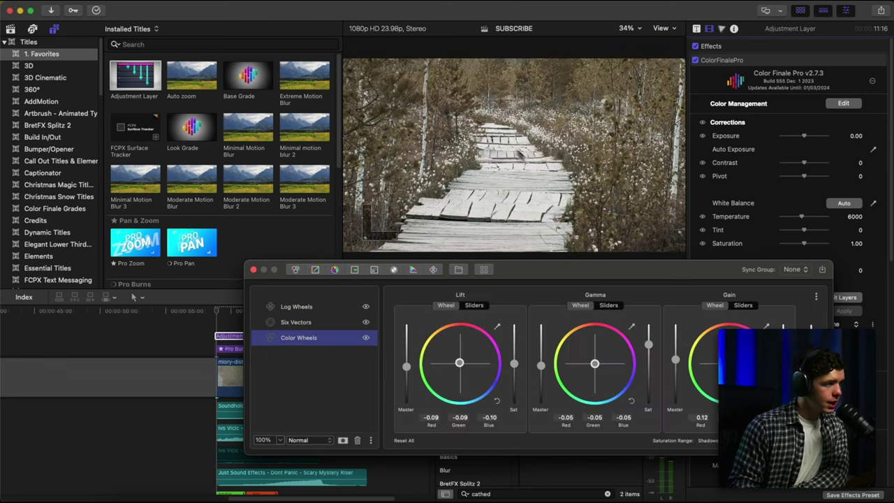
Set Color Wheels Lift to -0.10, -0.10, -0.09 and Gamma to -0.07, -0.07, -0.06, and raise Contrast to 40 in the ColorGrade workspace.
{"action": "left_click_drag", "start_coordinate": [729, 363], "coordinate": [727, 361]}
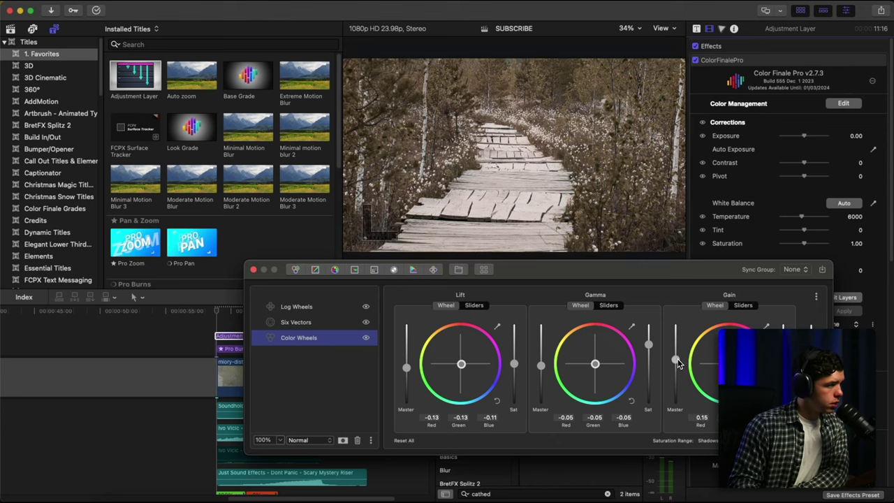
{"action": "left_click_drag", "start_coordinate": [676, 360], "coordinate": [677, 360]}
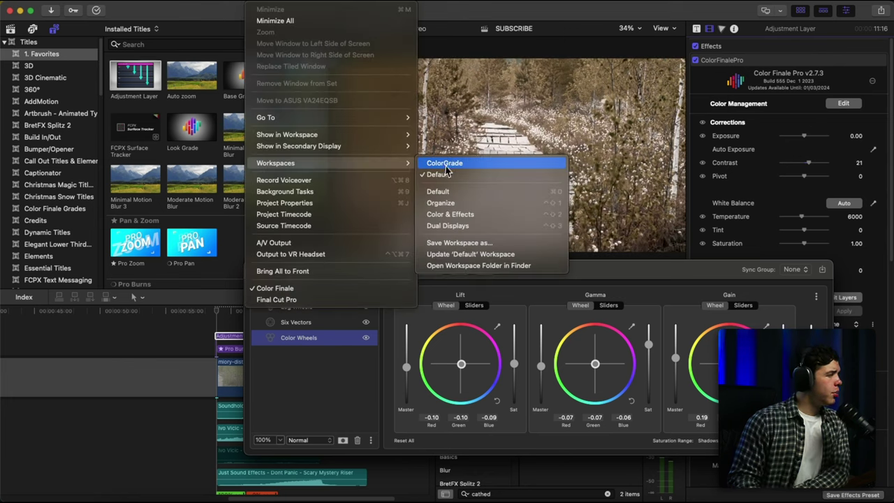
{"action": "left_click", "coordinate": [447, 164]}
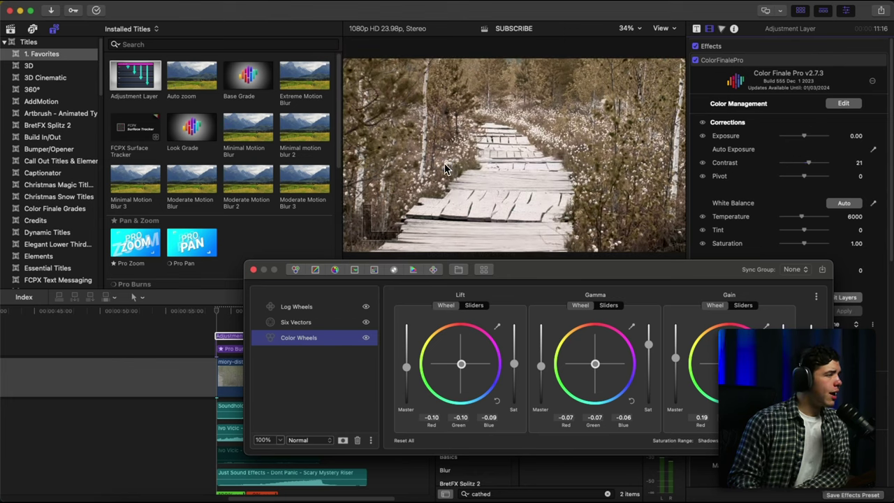
{"action": "mouse_move", "coordinate": [676, 359]}
{"action": "left_mouse_down"}
{"action": "mouse_move", "coordinate": [676, 377]}
{"action": "mouse_move", "coordinate": [676, 353]}
{"action": "left_mouse_up"}
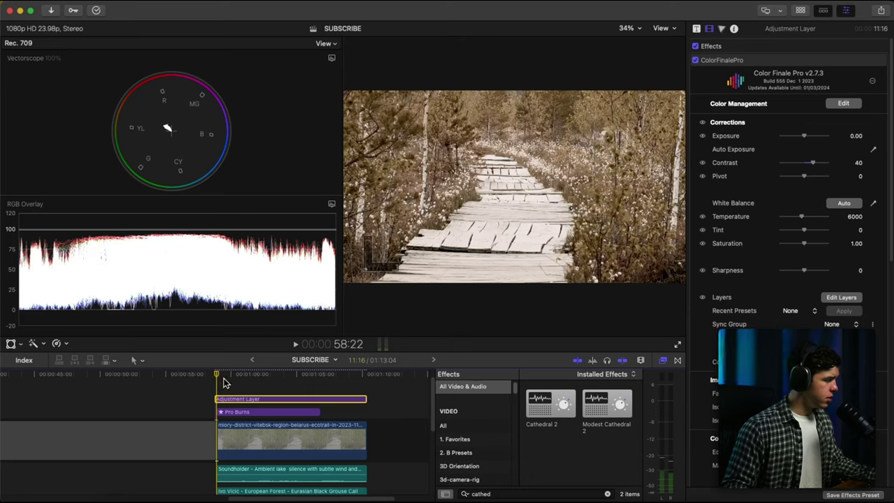
Add another adjustment layer on top of the third clip's stack and extend it to 11:12.
{"action": "key", "text": "super+equal"}
{"action": "key", "text": "super+equal"}
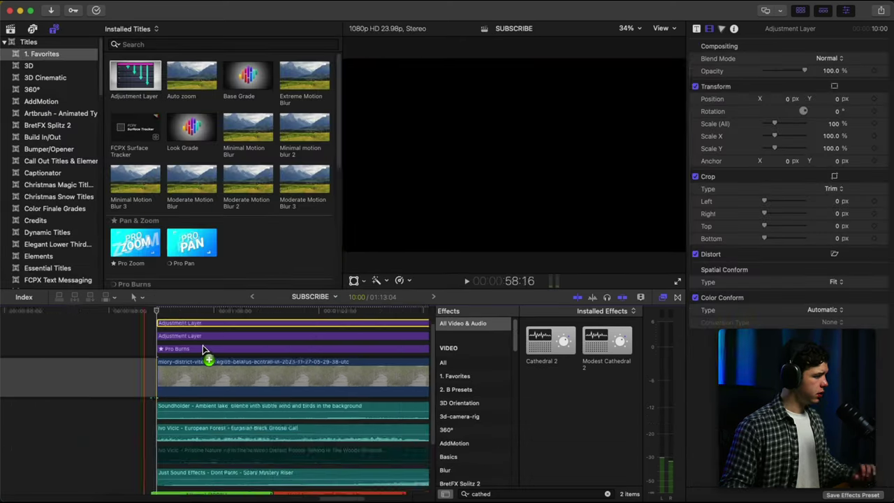
{"action": "left_click_drag", "start_coordinate": [161, 325], "coordinate": [365, 325]}
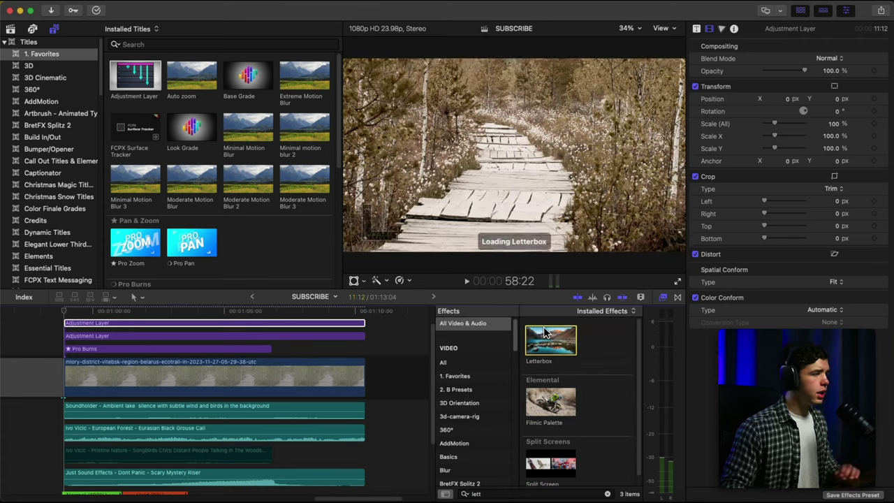
Apply the Letterbox effect to the top adjustment layer with 1.85:1 aspect ratio, Offset -1.0 and Border Size 8.21, and preview it.
{"action": "double_click", "coordinate": [546, 334]}
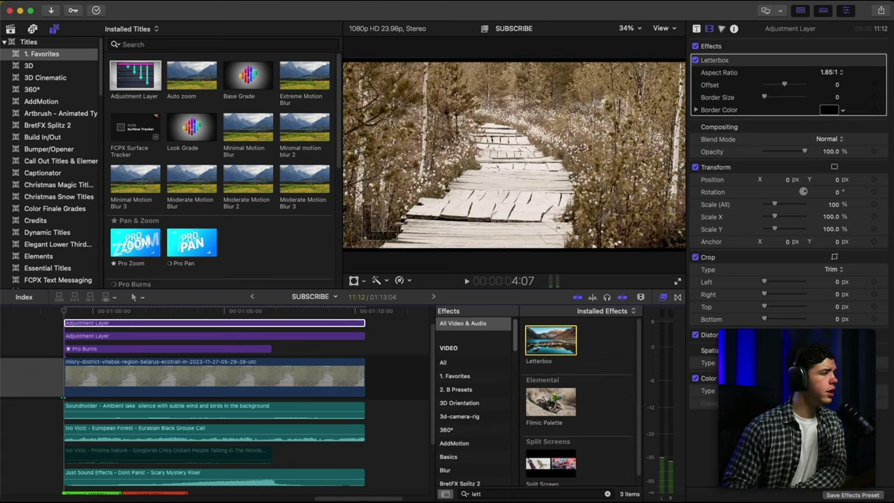
{"action": "left_click", "coordinate": [830, 72]}
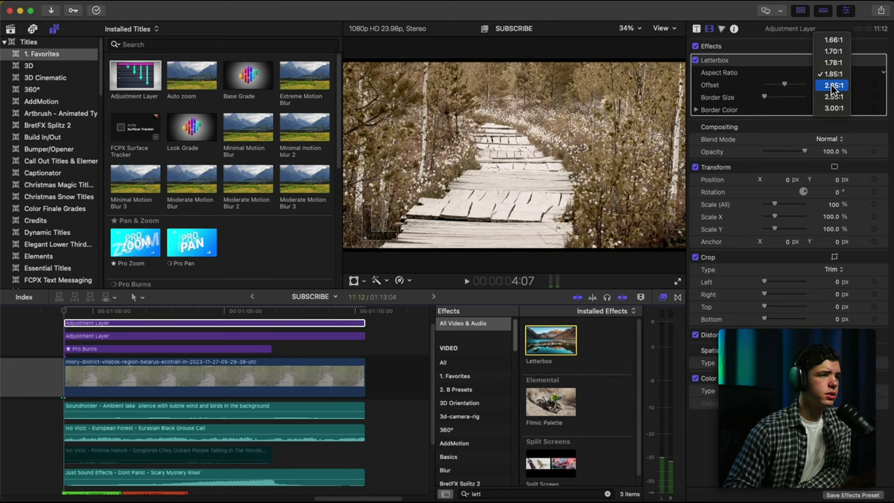
{"action": "left_click", "coordinate": [831, 73]}
{"action": "left_click_drag", "start_coordinate": [764, 97], "coordinate": [721, 90]}
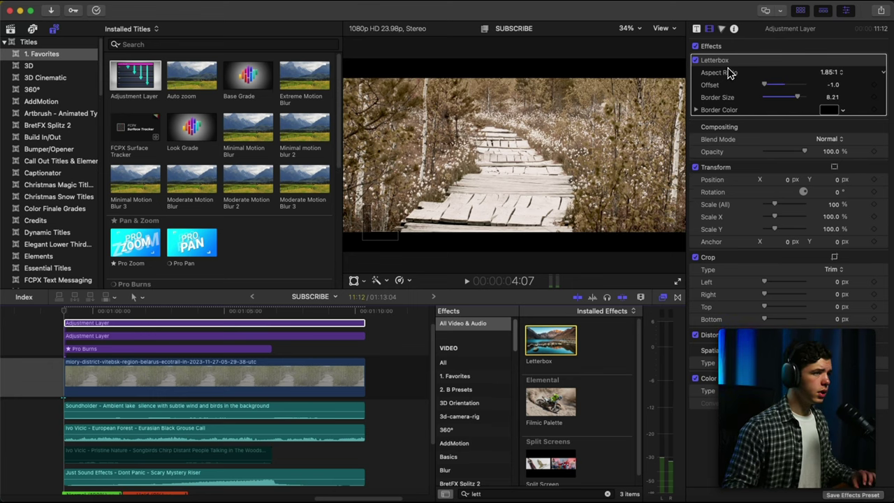
{"action": "left_click", "coordinate": [61, 312]}
{"action": "key", "text": "space"}
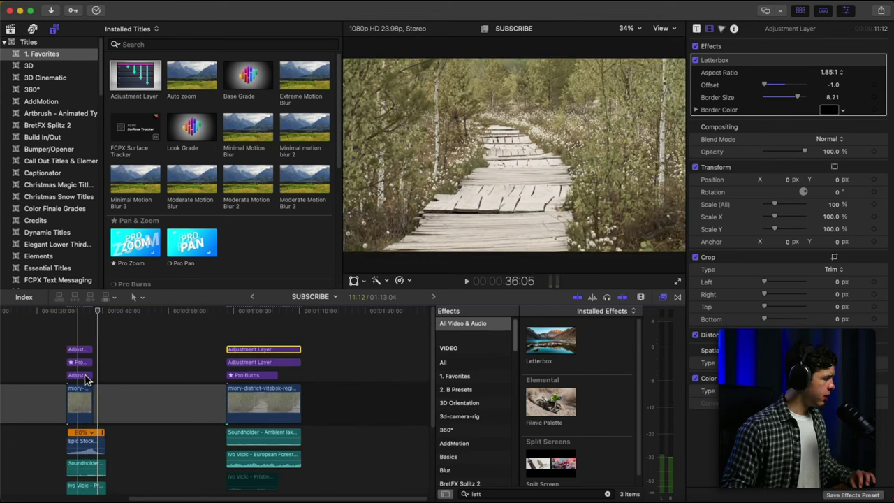
Copy the second clip's Custom Handheld adjustment layer beneath the third clip's Pro Burns, extended to 11:12 with a lower movement Amount keyframe.
{"action": "left_click_drag", "start_coordinate": [84, 378], "coordinate": [240, 380]}
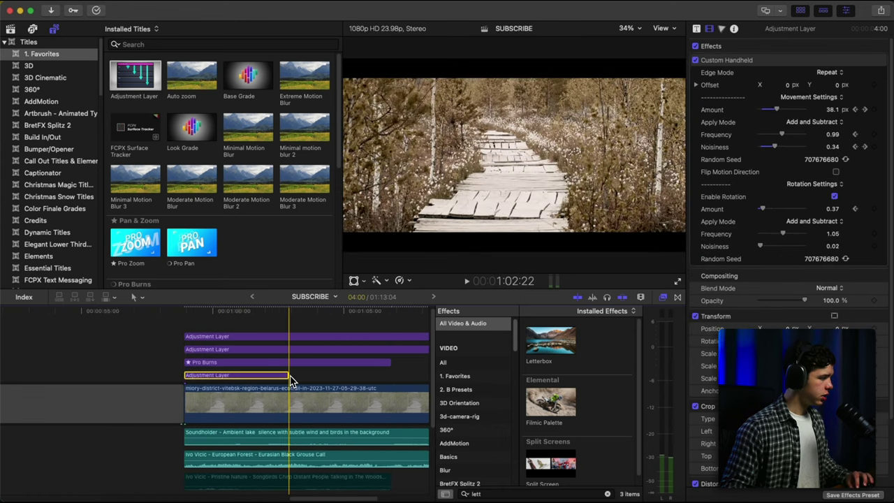
{"action": "left_click_drag", "start_coordinate": [288, 376], "coordinate": [389, 376]}
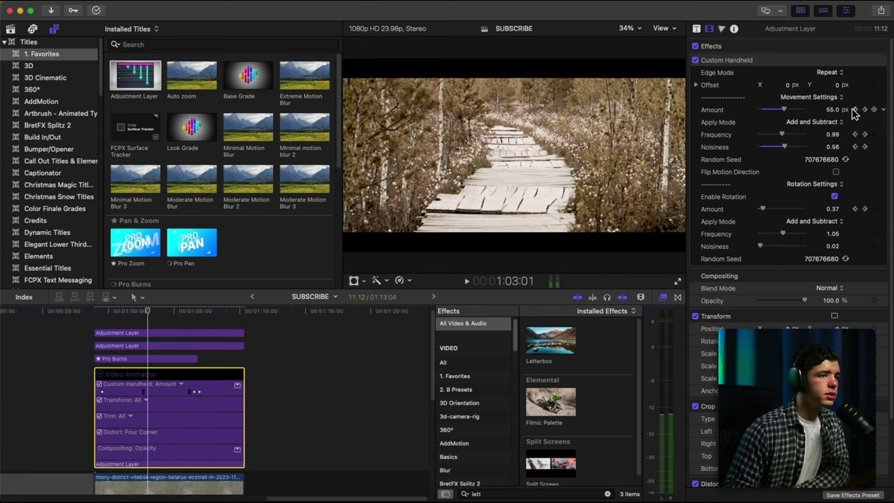
{"action": "left_click", "coordinate": [855, 110]}
{"action": "left_click_drag", "start_coordinate": [782, 110], "coordinate": [770, 110]}
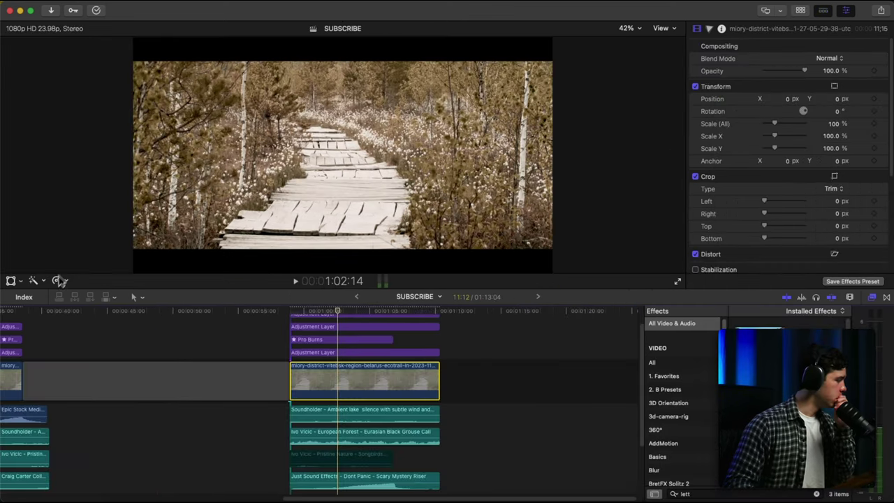
Apply Automatic Speed to the third forest clip and lower its Eurasian Black Grouse Call audio to -8 dB.
{"action": "left_click", "coordinate": [57, 280]}
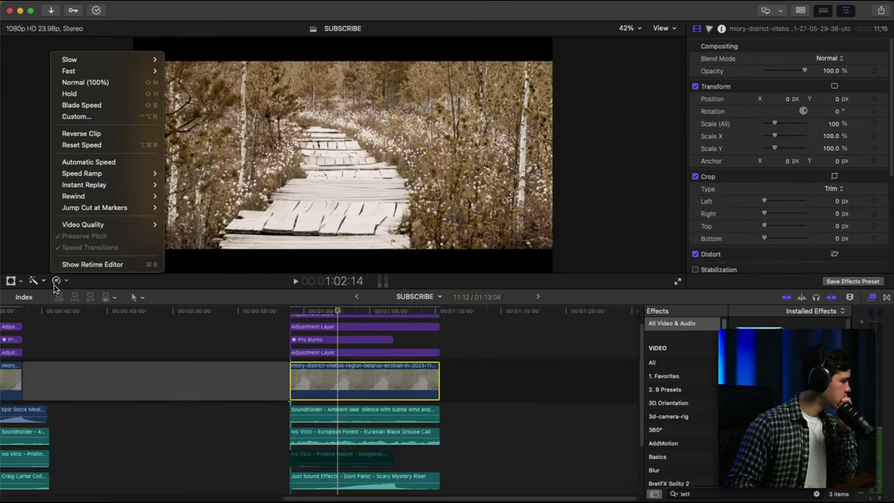
{"action": "left_click", "coordinate": [91, 162]}
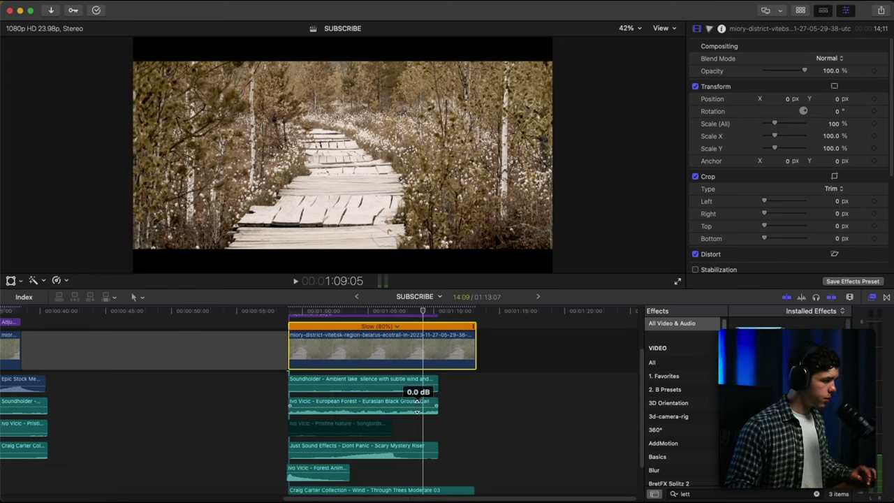
{"action": "left_click_drag", "start_coordinate": [417, 407], "coordinate": [415, 415]}
{"action": "key", "text": "space"}
Play back the slowed third clip and show the video animation of its Custom Handheld adjustment layer.
{"action": "scroll", "coordinate": [296, 423], "scroll_direction": "up", "scroll_amount": 3}
{"action": "scroll", "coordinate": [295, 423], "scroll_direction": "right", "scroll_amount": 3}
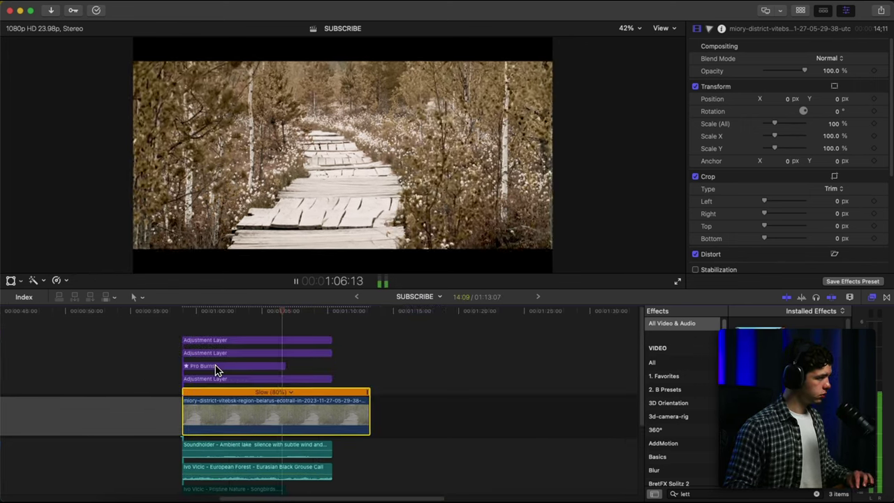
{"action": "key", "text": "space"}
{"action": "left_click", "coordinate": [261, 311]}
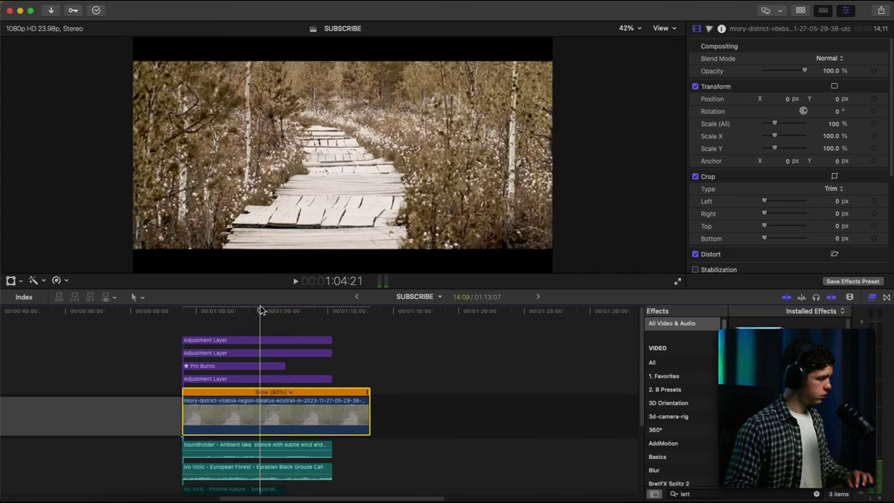
{"action": "right_click", "coordinate": [264, 379]}
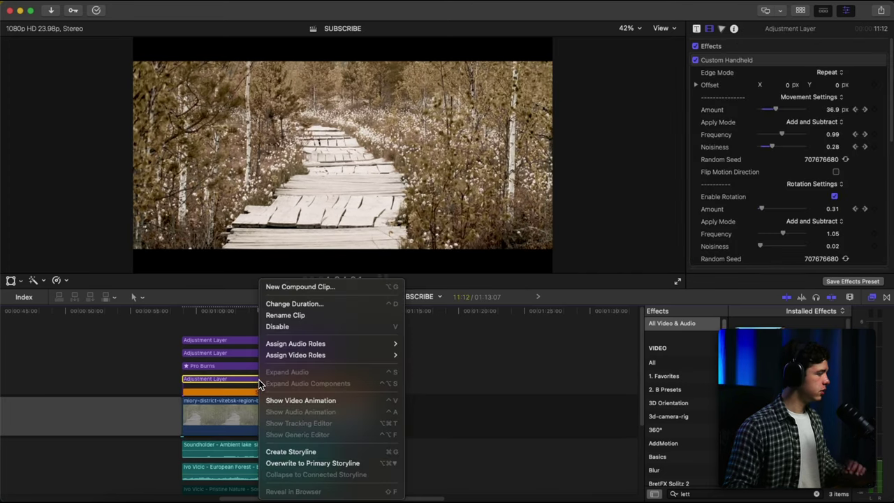
{"action": "left_click", "coordinate": [297, 404]}
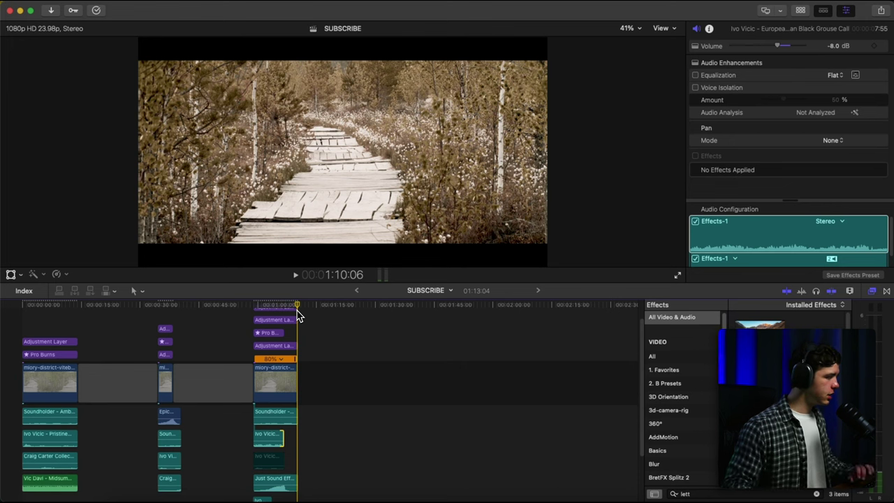
Place a copy of the gap and of the ungraded forest clip after the third clip, extending the fourth clip to 17:19.
{"action": "left_click", "coordinate": [213, 381]}
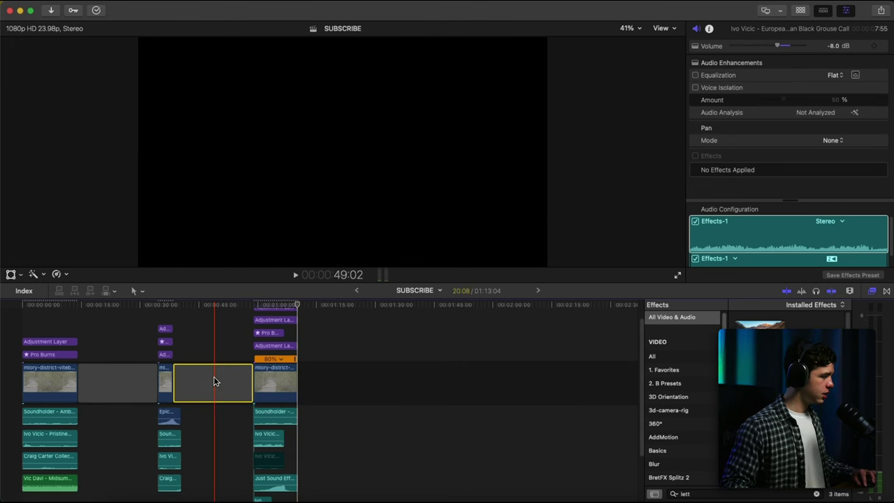
{"action": "left_click_drag", "start_coordinate": [213, 381], "coordinate": [423, 379]}
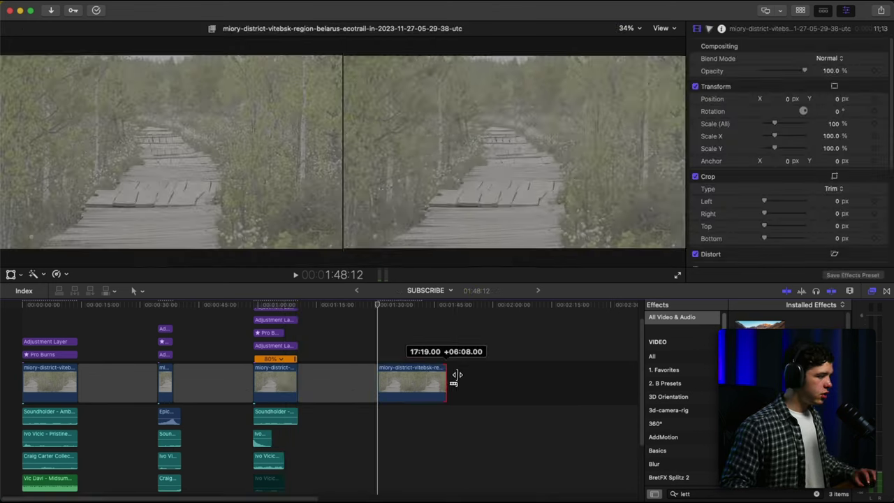
{"action": "left_click_drag", "start_coordinate": [454, 379], "coordinate": [447, 379]}
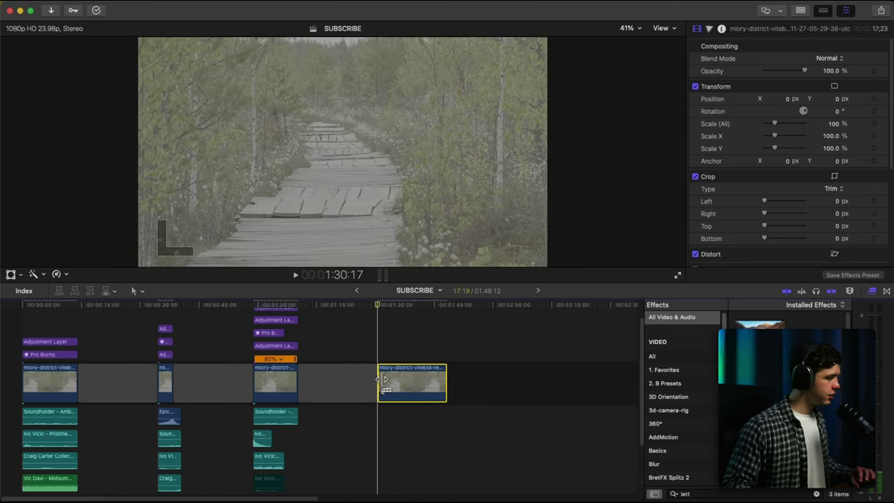
{"action": "left_click_drag", "start_coordinate": [382, 379], "coordinate": [335, 382]}
{"action": "left_click", "coordinate": [394, 385]}
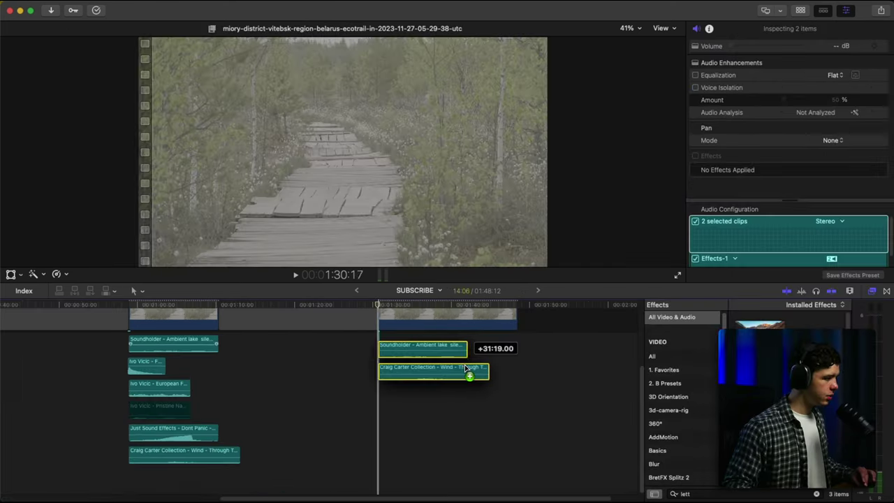
Copy the Ambient lake and Wind - Through Trees sounds beneath the fourth clip and slow that clip to 80%.
{"action": "mouse_move", "coordinate": [464, 364]}
{"action": "left_mouse_down"}
{"action": "mouse_move", "coordinate": [479, 345]}
{"action": "mouse_move", "coordinate": [450, 356]}
{"action": "left_mouse_up"}
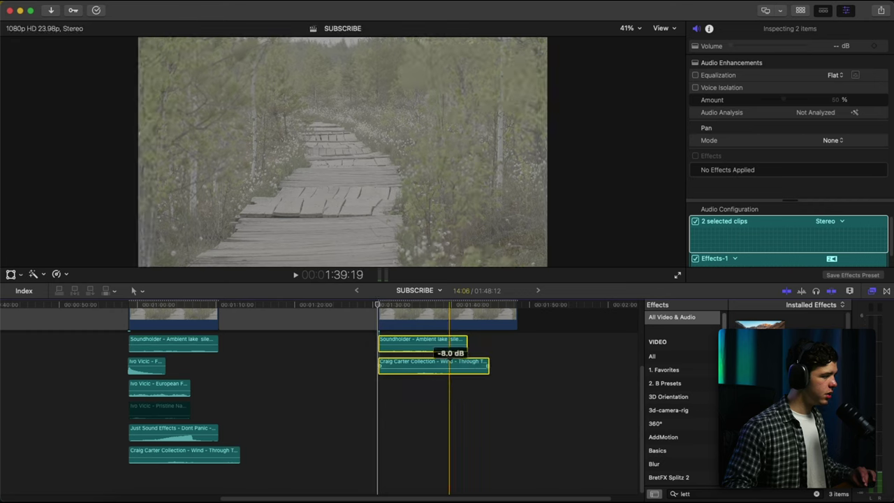
{"action": "key", "text": "super+equal"}
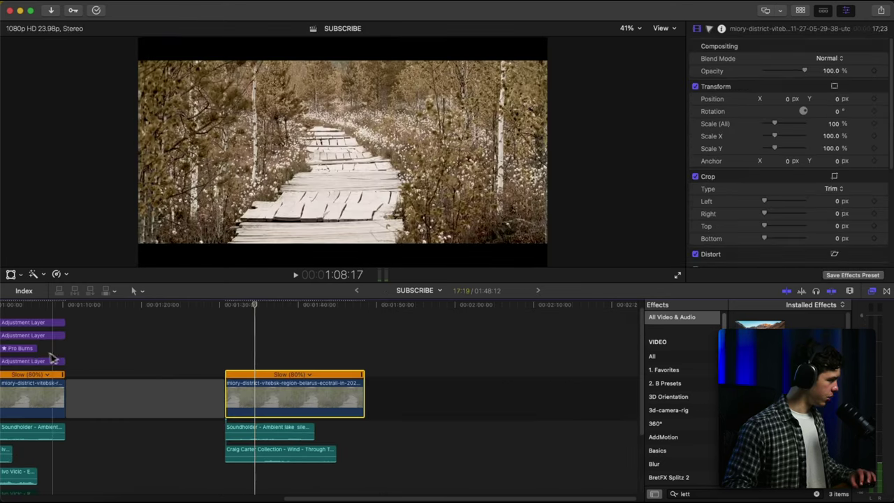
Copy the third clip's Letterbox adjustment layer above the fourth clip and extend it to 17:19.
{"action": "scroll", "coordinate": [105, 338], "scroll_direction": "left", "scroll_amount": 3}
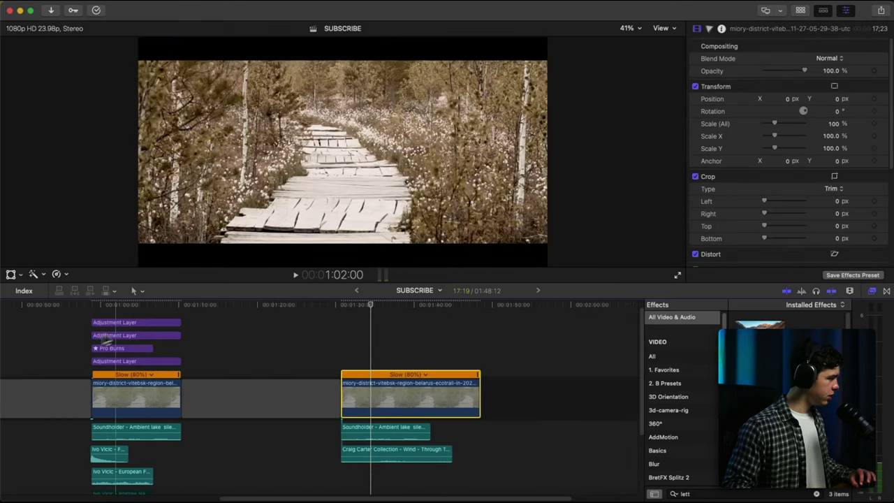
{"action": "left_click", "coordinate": [135, 324]}
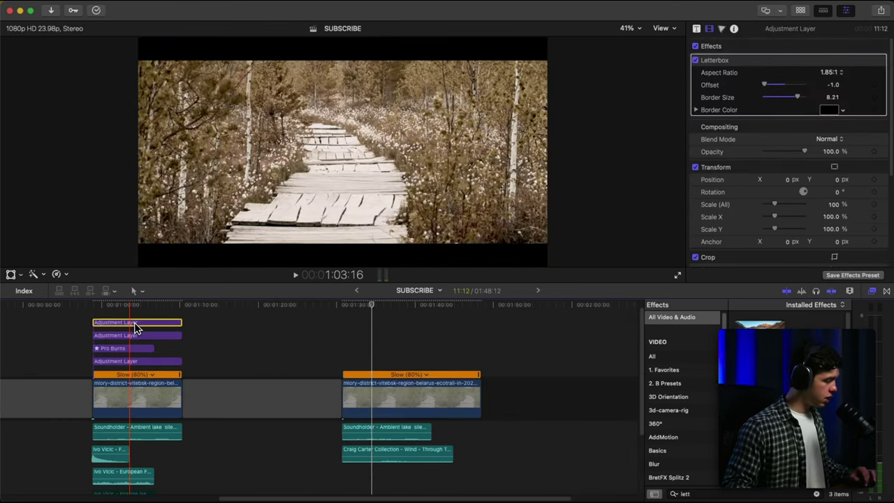
{"action": "left_click_drag", "start_coordinate": [135, 327], "coordinate": [480, 361]}
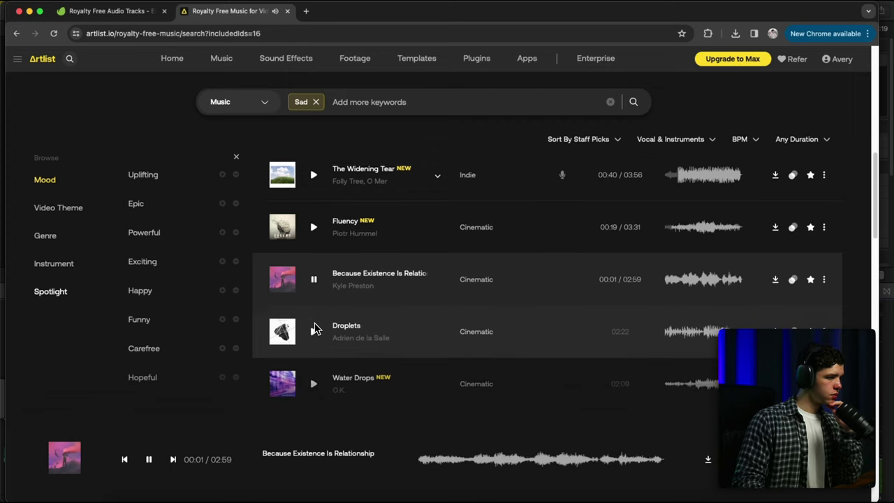
Download Because Existence Is Relationship as WAV from Artlist's Sad music and place it under the fourth clip's start in Final Cut Pro.
{"action": "scroll", "coordinate": [311, 322], "scroll_direction": "down", "scroll_amount": 1}
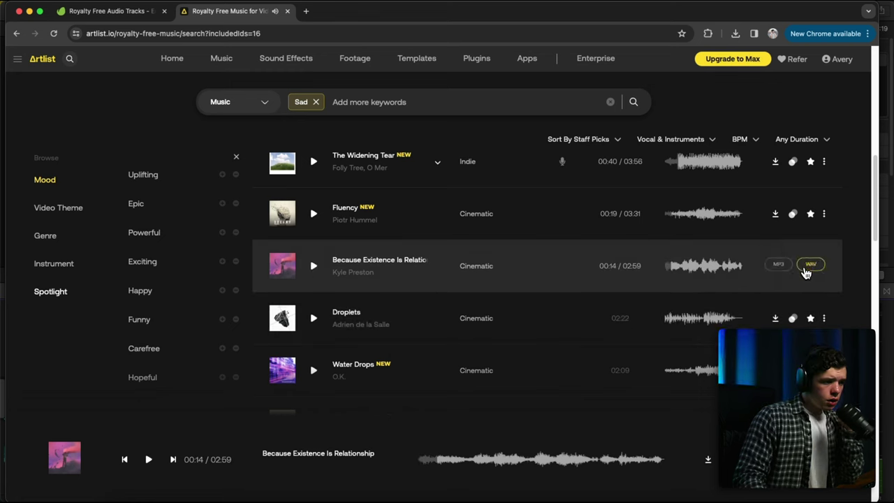
{"action": "left_click", "coordinate": [806, 268]}
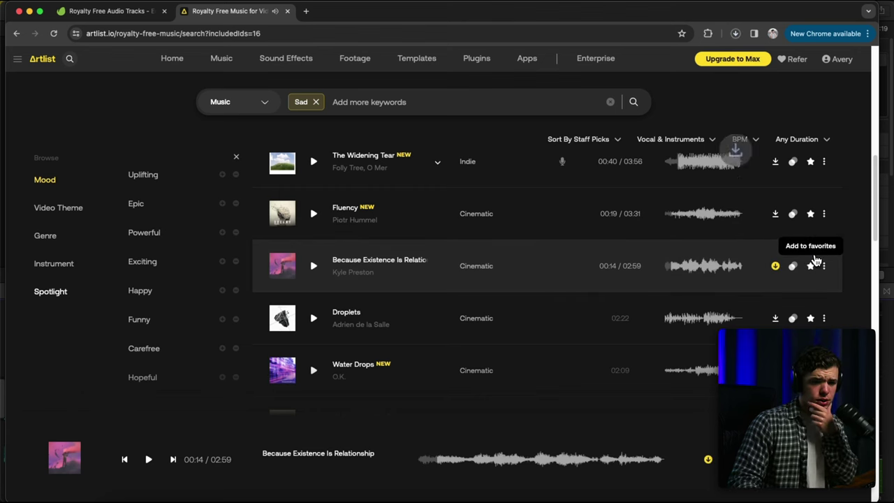
{"action": "left_click", "coordinate": [260, 494]}
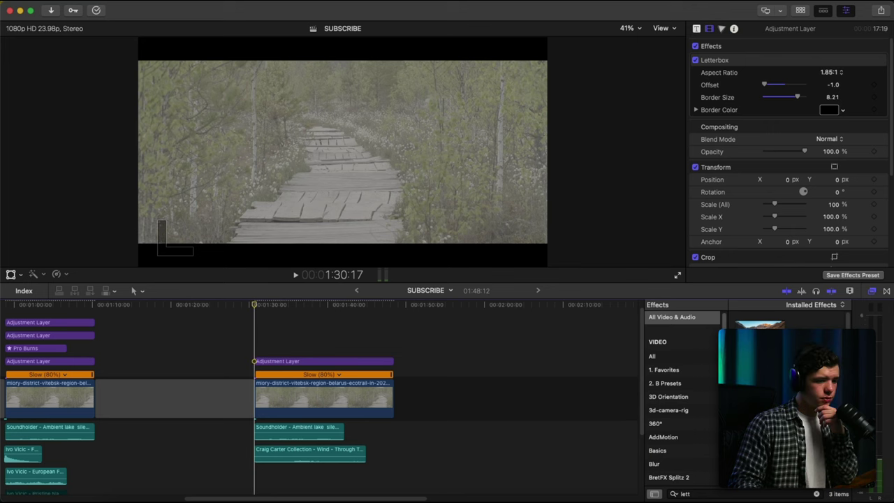
{"action": "left_click_drag", "start_coordinate": [277, 501], "coordinate": [263, 481]}
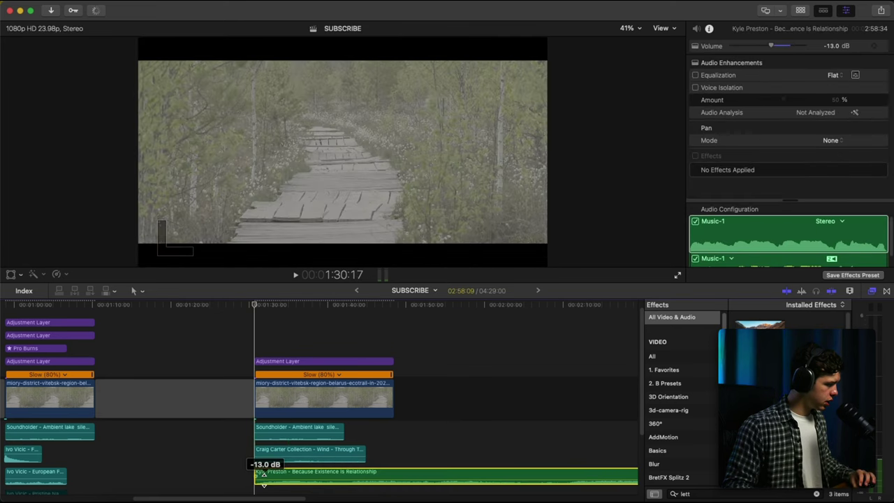
Extend the Ambient lake sound to the fourth clip's end and copy the Pro Burns effect and a color adjustment layer above that clip.
{"action": "left_click_drag", "start_coordinate": [343, 434], "coordinate": [394, 434]}
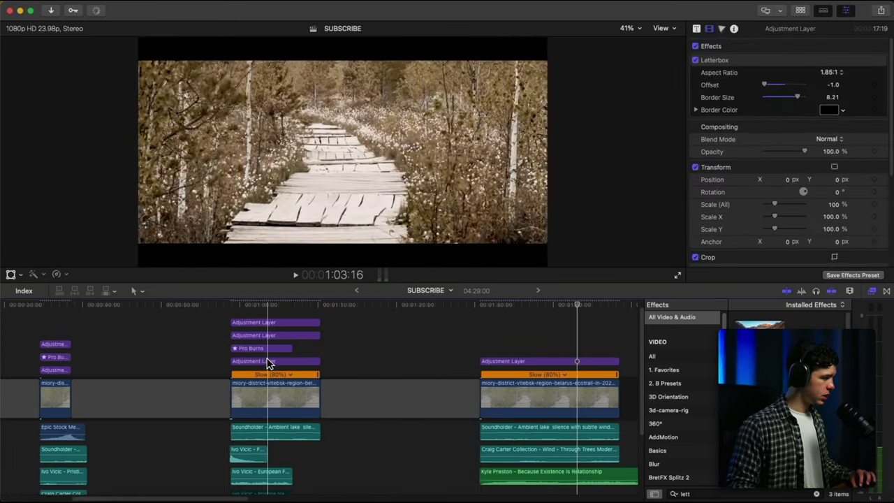
{"action": "left_click_drag", "start_coordinate": [257, 348], "coordinate": [501, 367]}
{"action": "key", "text": "super+z"}
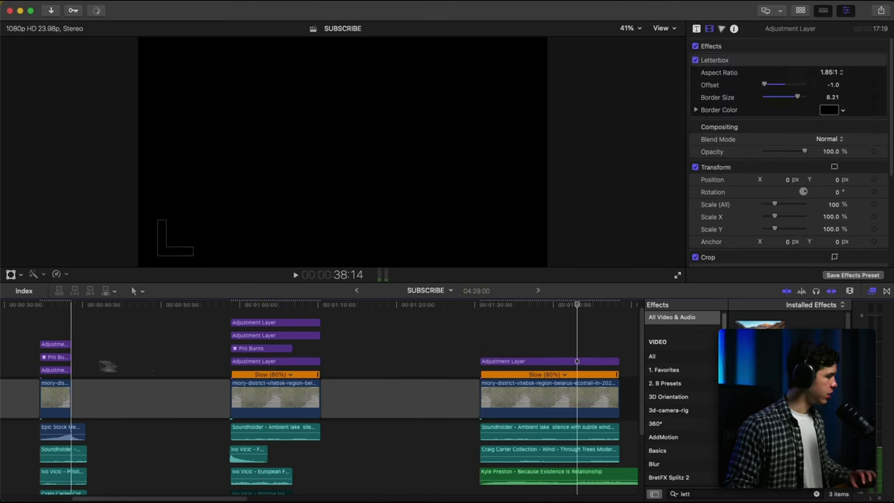
{"action": "left_click_drag", "start_coordinate": [63, 363], "coordinate": [508, 363]}
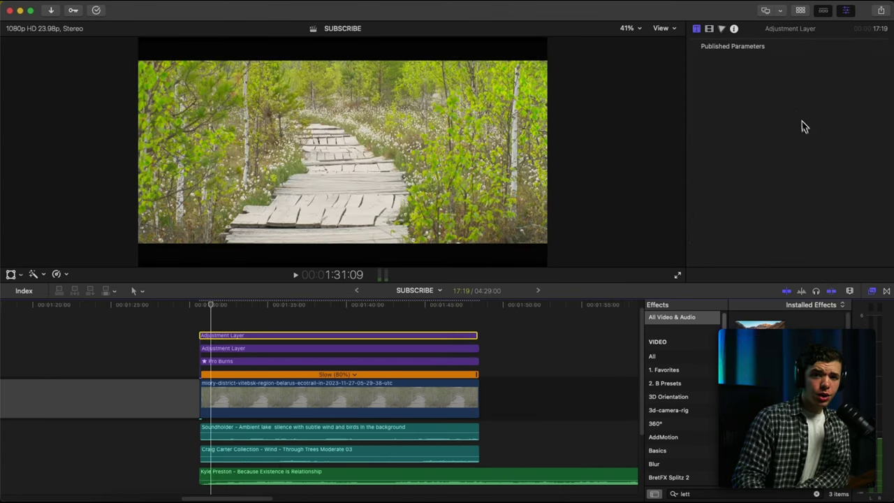
In the fourth clip's ColorFinalePro Six Vectors layer, set the yellow saturation to about -0.64 and adjust the green saturation.
{"action": "left_click", "coordinate": [709, 28]}
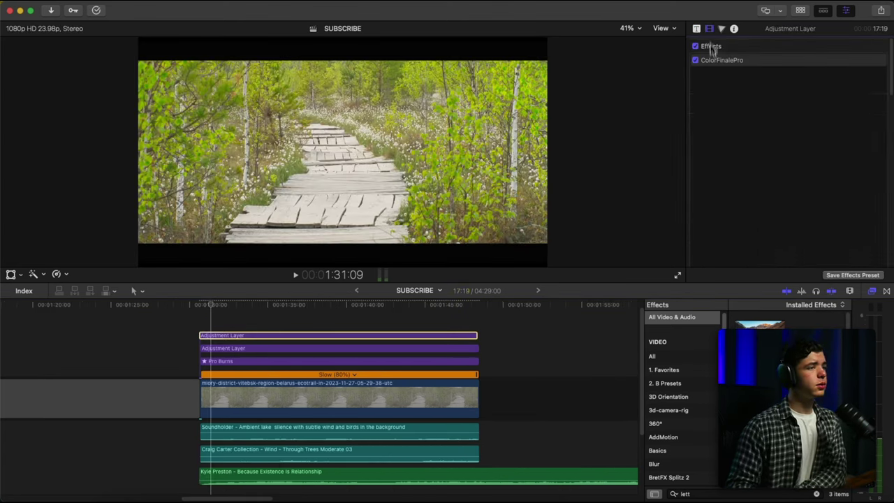
{"action": "left_click", "coordinate": [844, 203]}
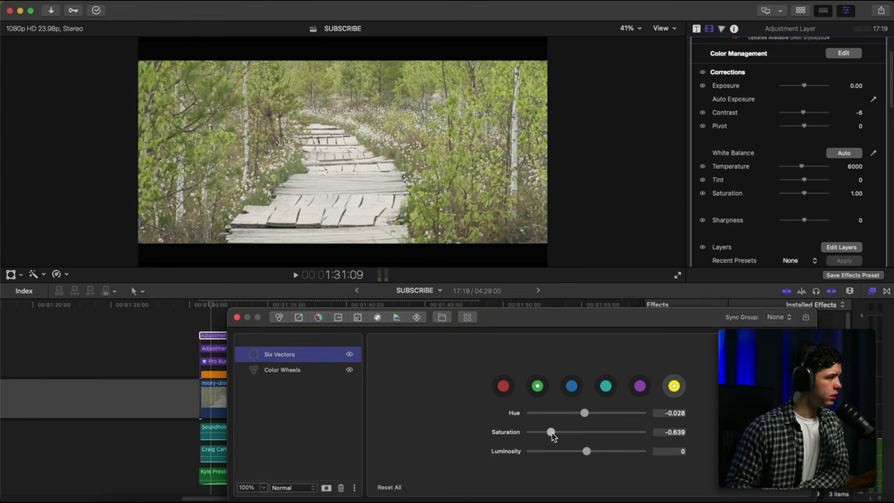
{"action": "left_click", "coordinate": [536, 386]}
{"action": "left_click_drag", "start_coordinate": [574, 431], "coordinate": [599, 429]}
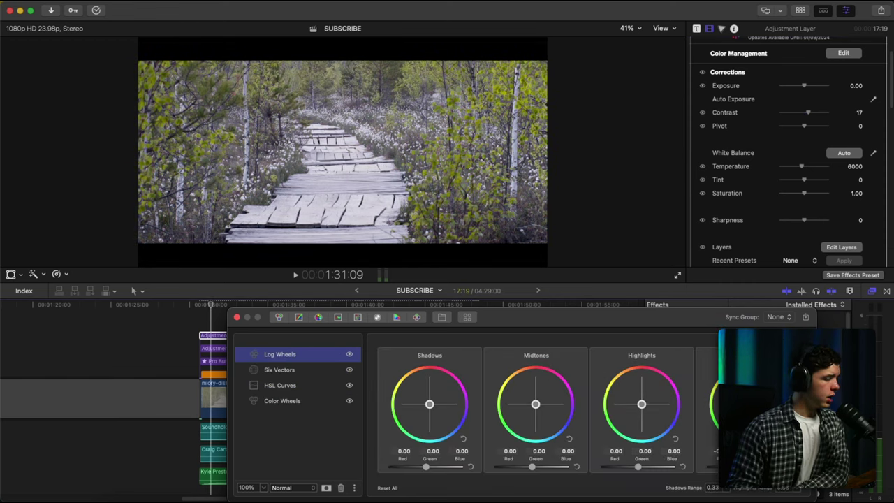
Shift the Log Wheels midtones and highlights toward blue, with temperature 6067, tint 2 and saturation 0.88 on the fourth clip's grade.
{"action": "left_click_drag", "start_coordinate": [650, 416], "coordinate": [628, 396]}
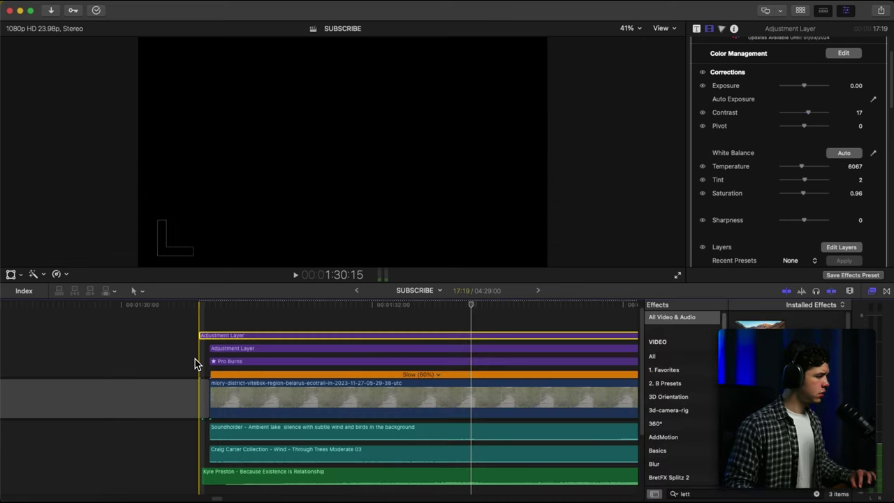
{"action": "key", "text": "space"}
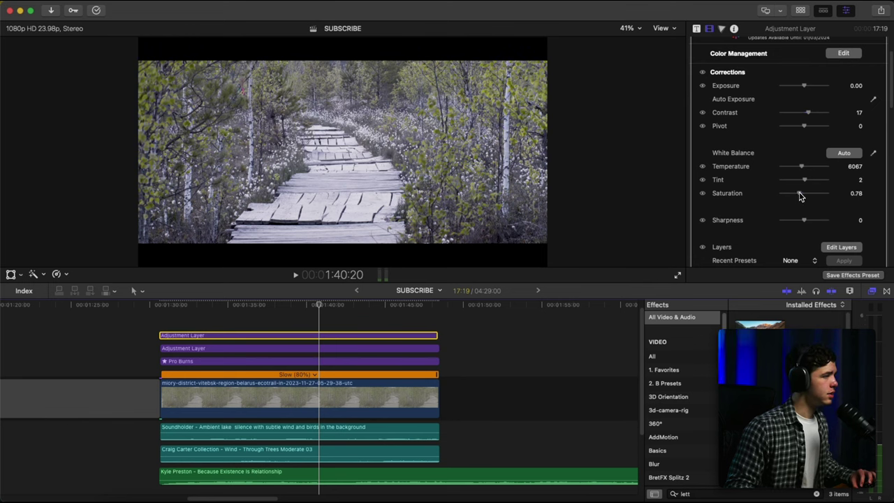
{"action": "left_click_drag", "start_coordinate": [801, 197], "coordinate": [803, 197]}
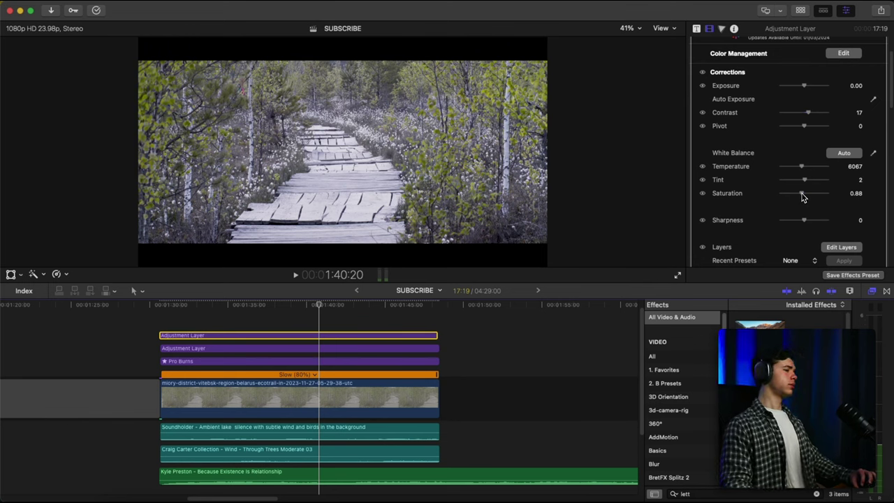
{"action": "left_click", "coordinate": [841, 247]}
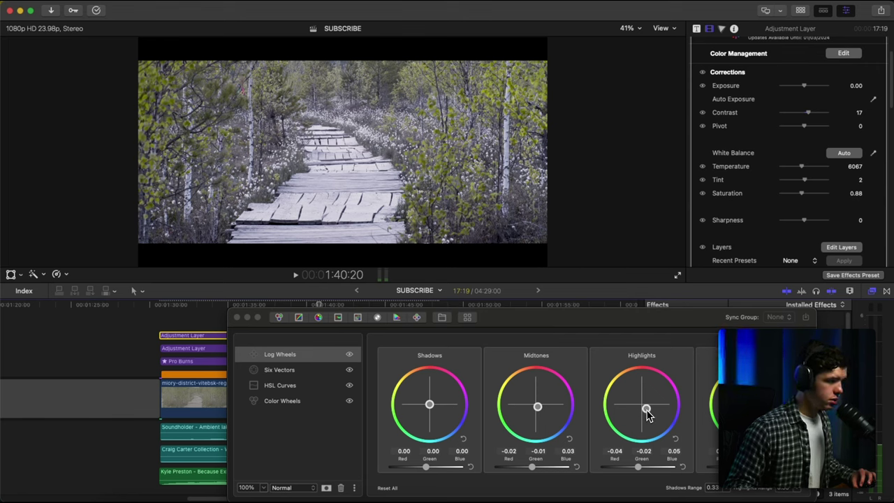
{"action": "left_click_drag", "start_coordinate": [647, 412], "coordinate": [645, 411]}
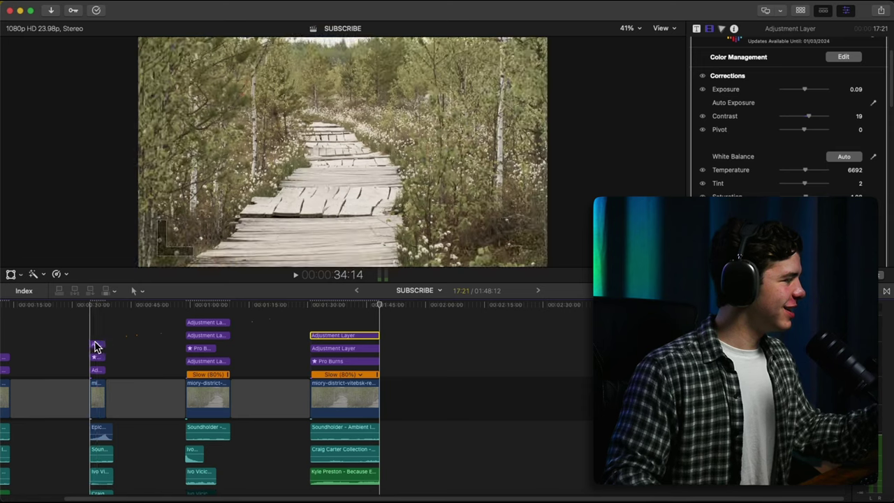
Compare the looks of the four finished forest versions across the timeline.
{"action": "scroll", "coordinate": [95, 347], "scroll_direction": "left", "scroll_amount": 2}
{"action": "scroll", "coordinate": [98, 348], "scroll_direction": "left", "scroll_amount": 2}
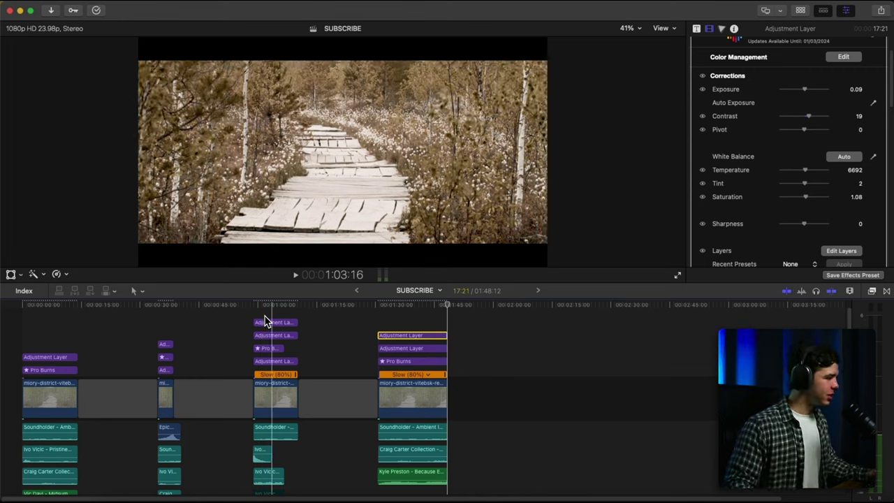
{"action": "left_click", "coordinate": [409, 306]}
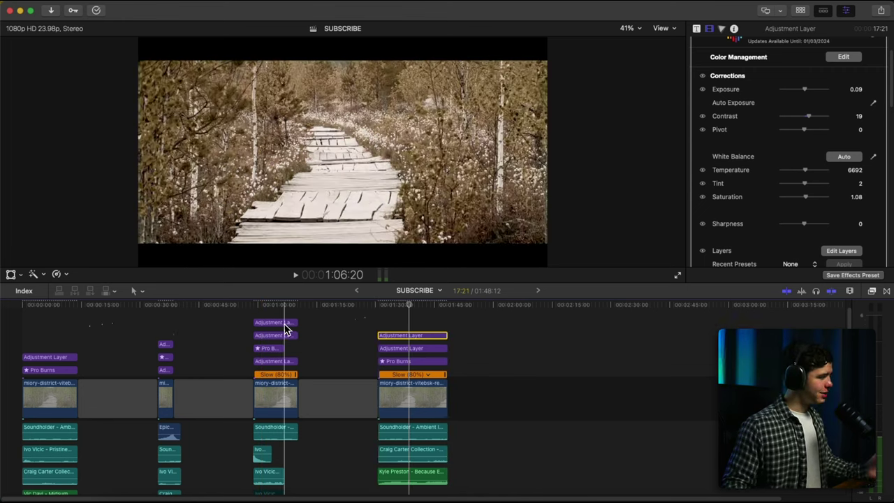